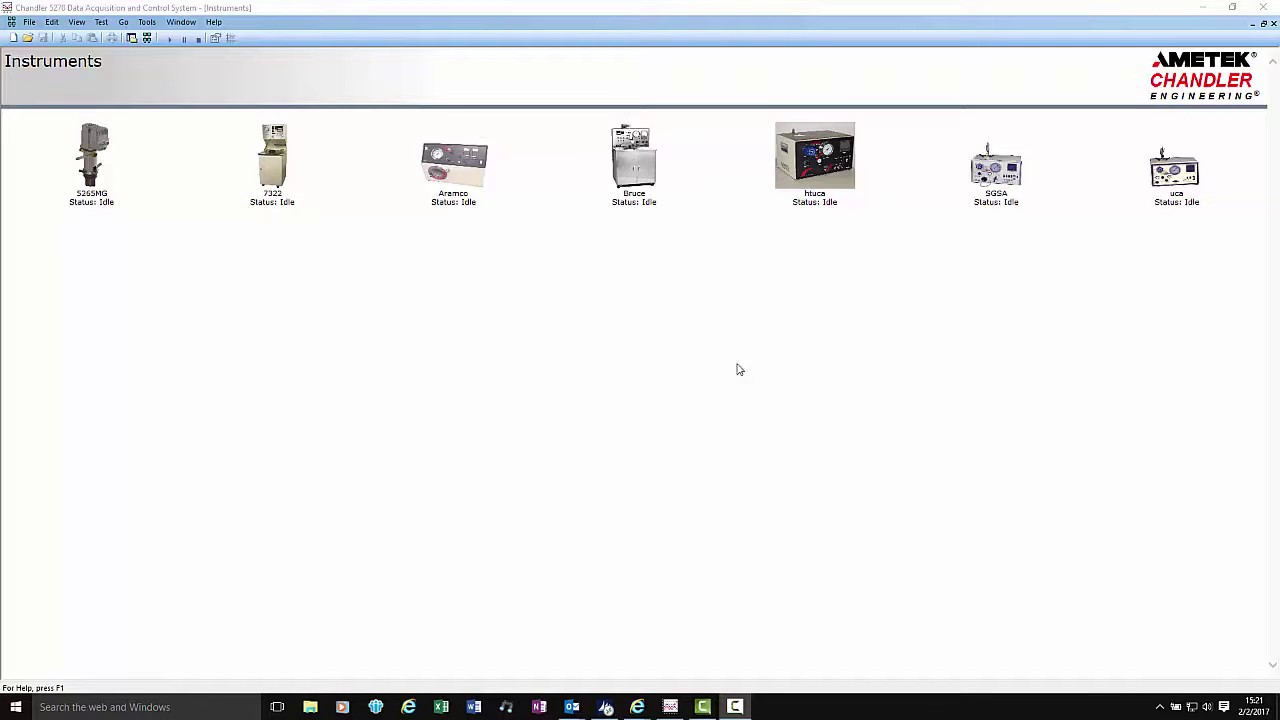
Step: Create a new I/O connection with the Analog Devices 6B Series protocol on port COM1
{"action": "left_click", "coordinate": [147, 22]}
{"action": "left_click", "coordinate": [146, 25]}
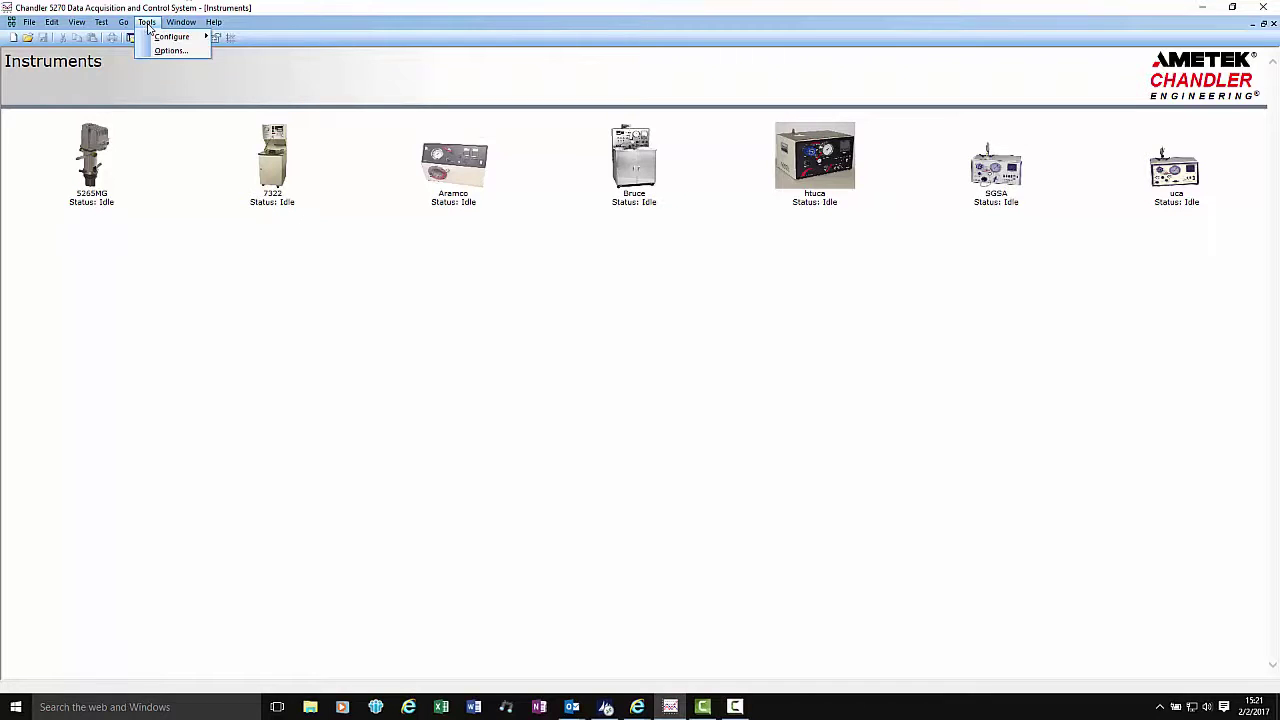
{"action": "mouse_move", "coordinate": [170, 36]}
{"action": "left_click", "coordinate": [230, 38]}
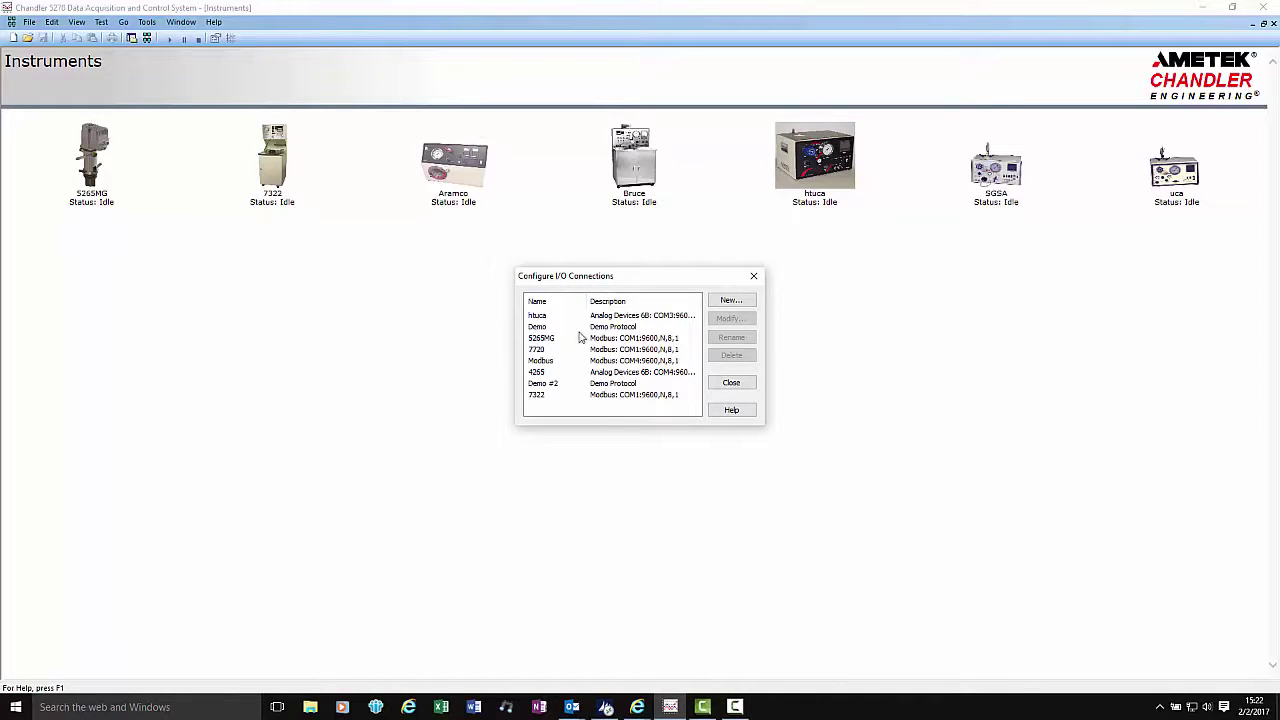
{"action": "left_click", "coordinate": [731, 300]}
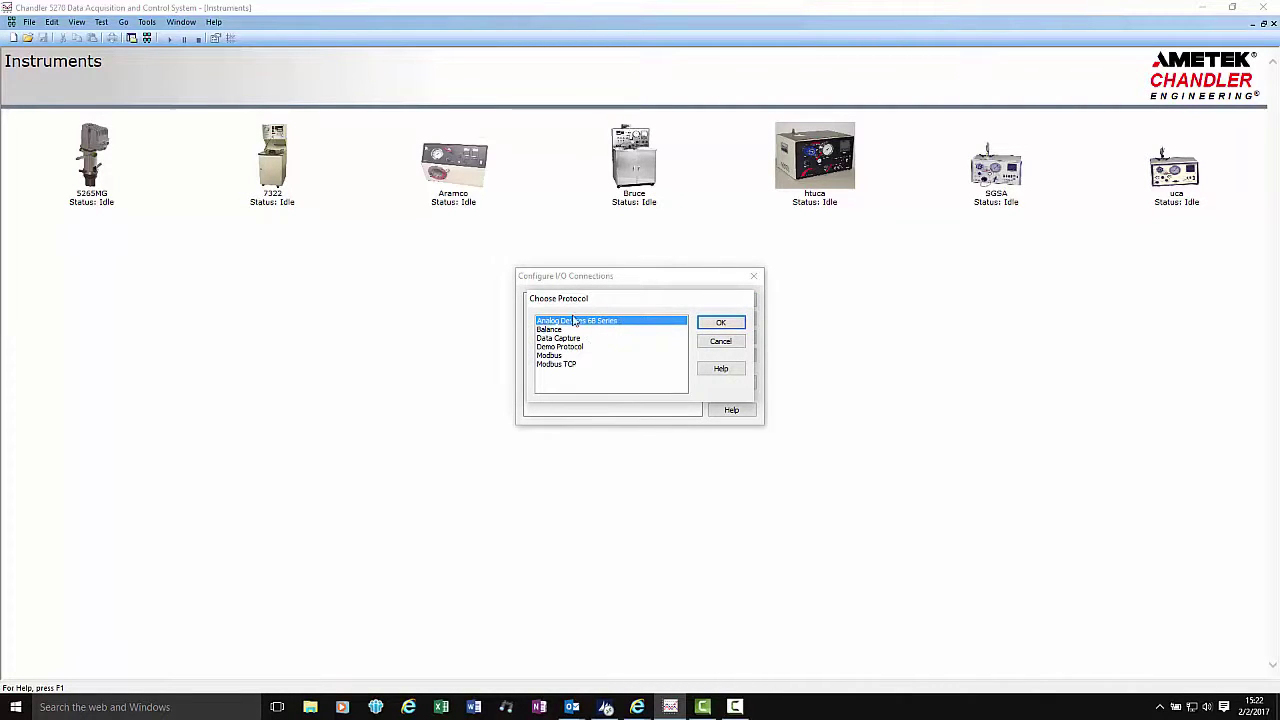
{"action": "left_click", "coordinate": [733, 322]}
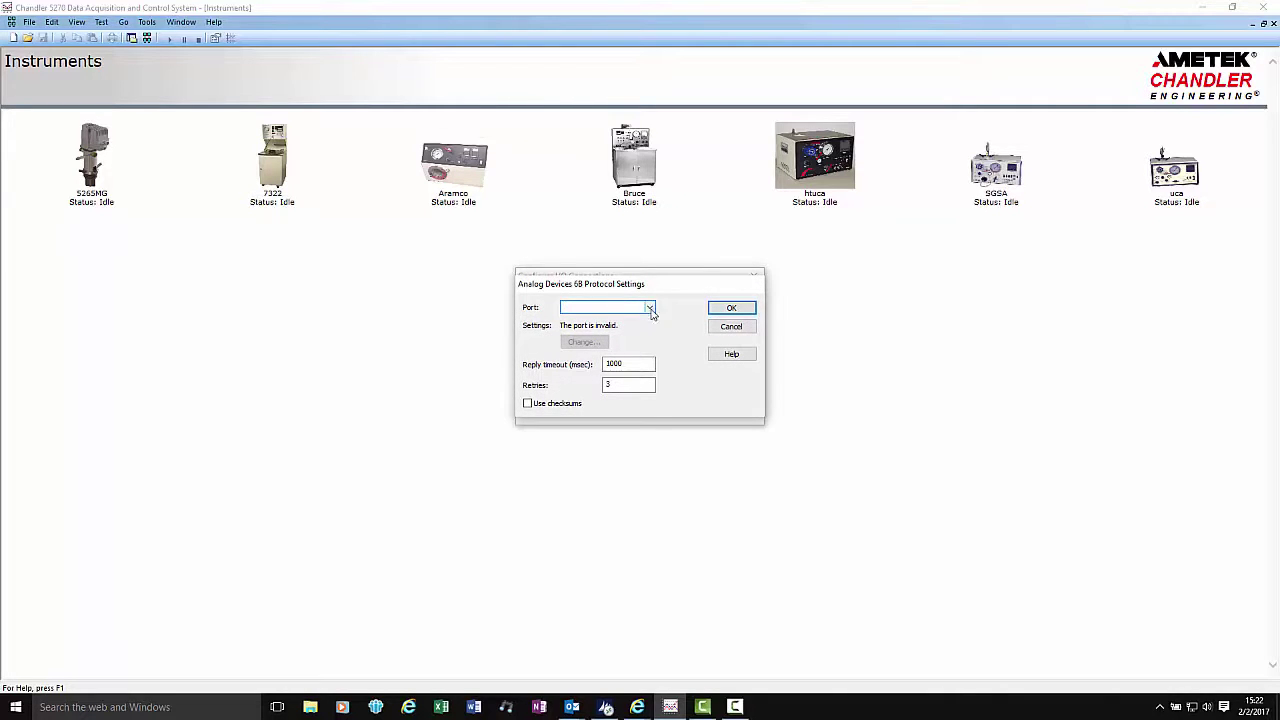
{"action": "left_click", "coordinate": [649, 309]}
{"action": "left_click", "coordinate": [612, 320]}
{"action": "left_click", "coordinate": [724, 308]}
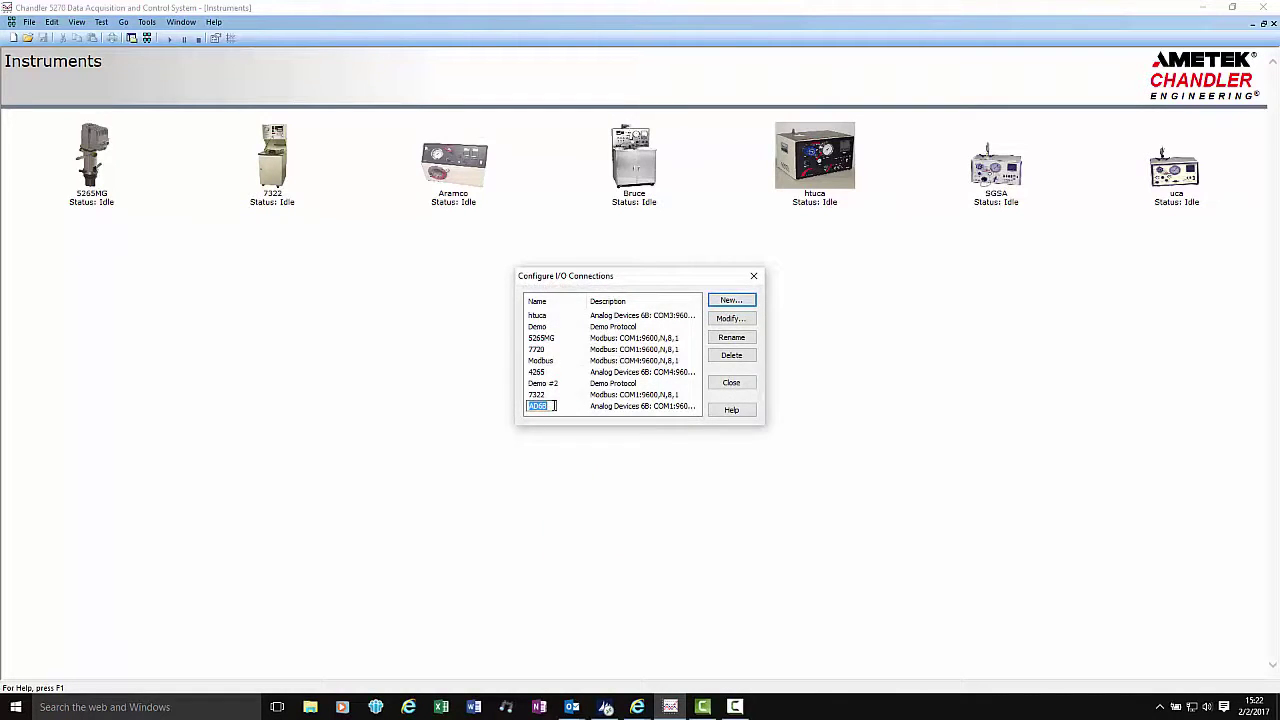
Step: Name the new I/O connection "twin uca sn123" and close the I/O connections configuration
{"action": "type", "text": "twin uca sn123"}
{"action": "left_click", "coordinate": [560, 383]}
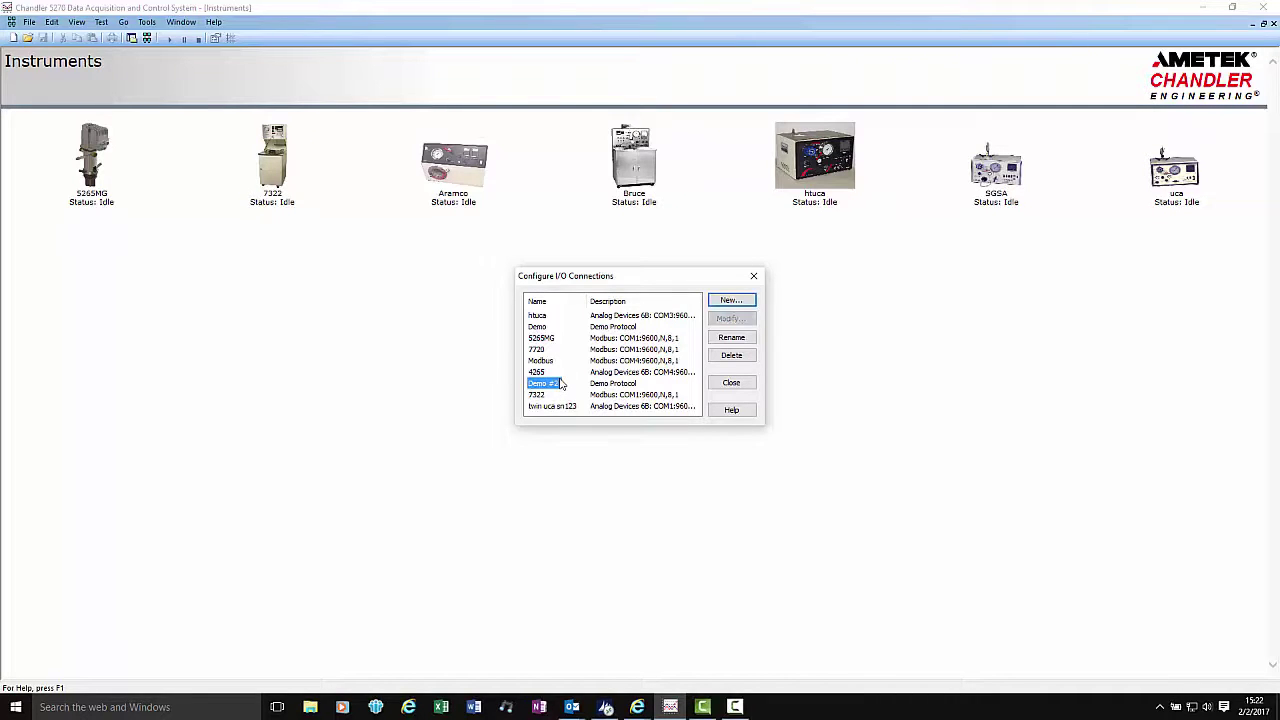
{"action": "left_click", "coordinate": [731, 384]}
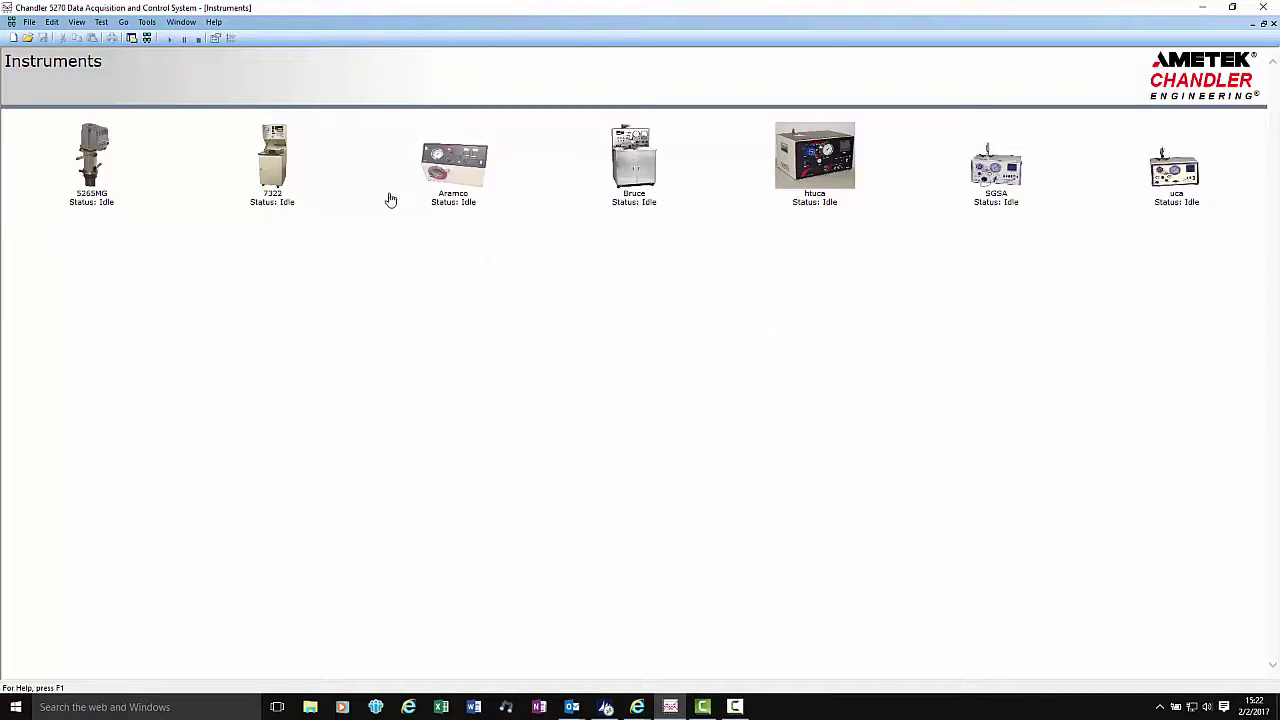
Step: Start a new instrument from the Model 4262 Twin Cell UCA template, named 4262R with test file prefix/serial number 123
{"action": "left_click", "coordinate": [153, 24]}
{"action": "mouse_move", "coordinate": [168, 37]}
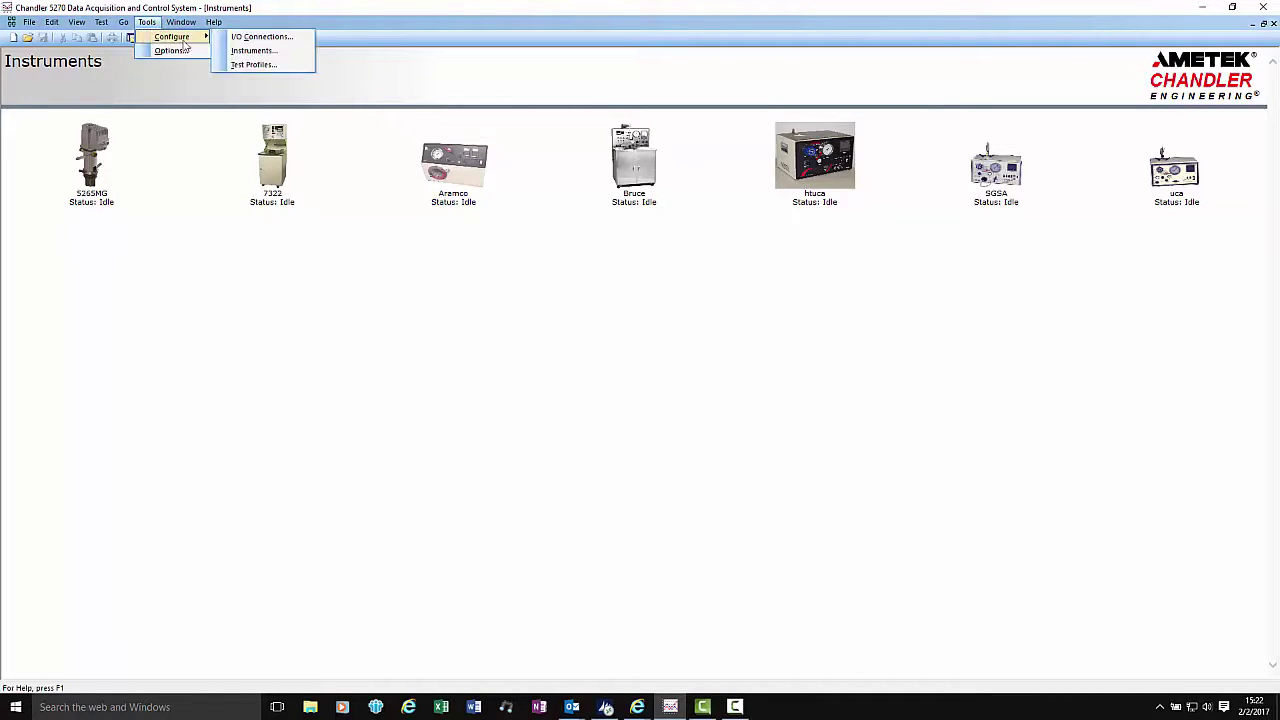
{"action": "left_click", "coordinate": [250, 52]}
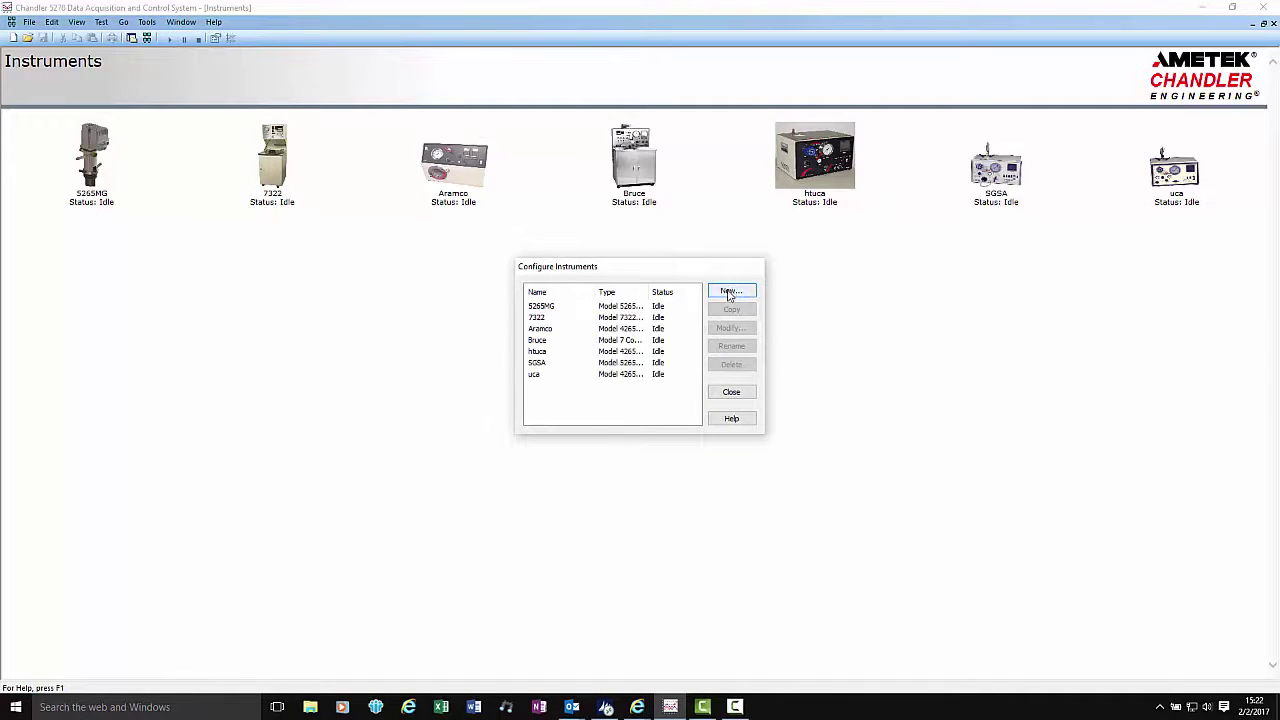
{"action": "left_click", "coordinate": [732, 292]}
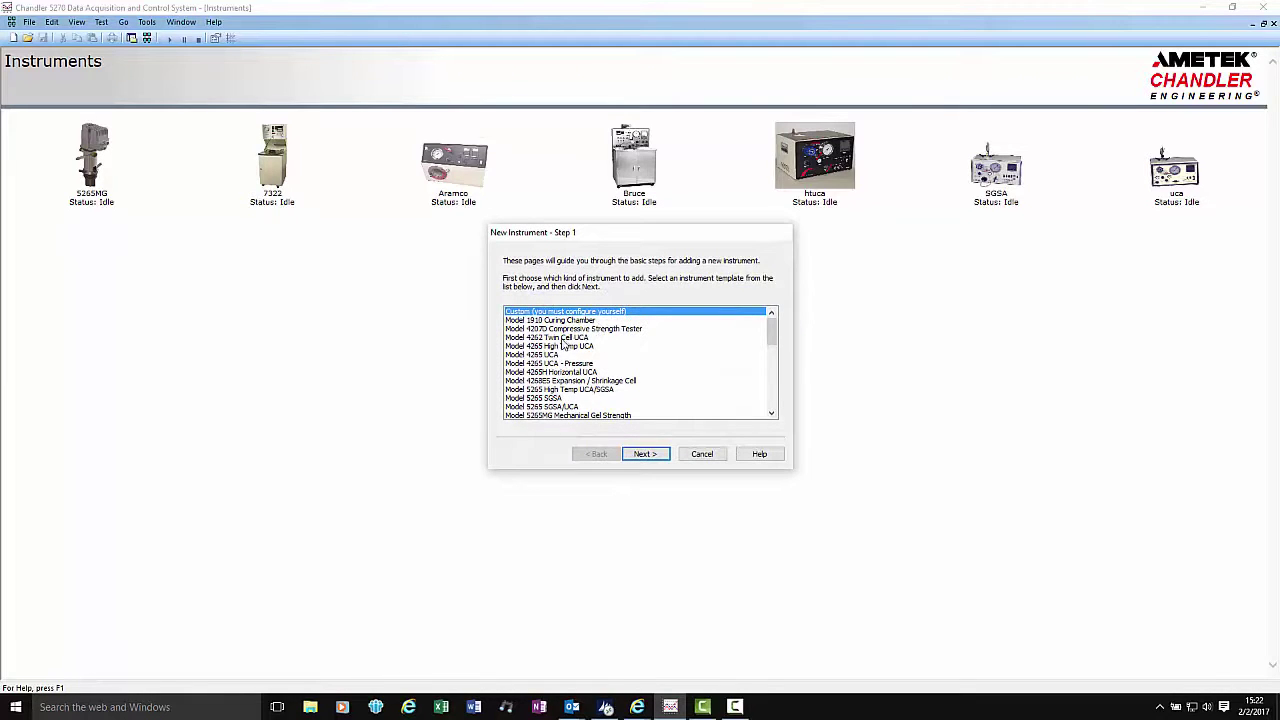
{"action": "left_click", "coordinate": [567, 338]}
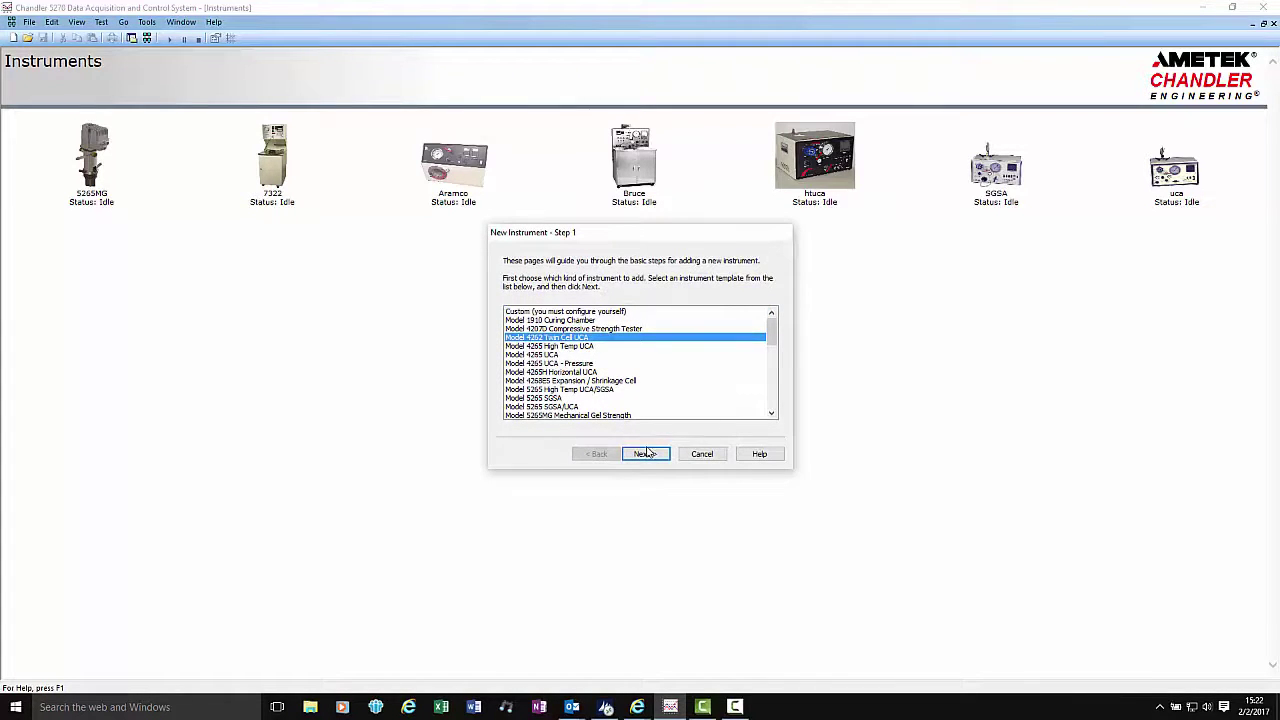
{"action": "left_click", "coordinate": [645, 454]}
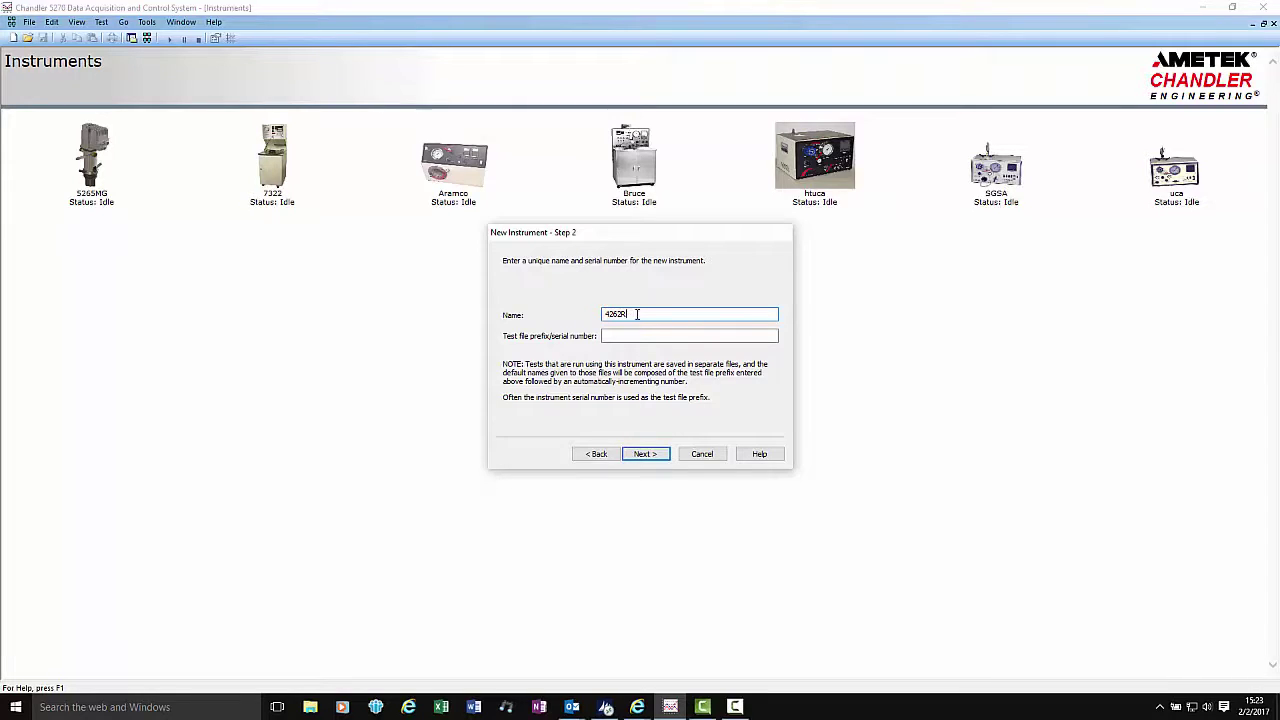
{"action": "left_click", "coordinate": [620, 337]}
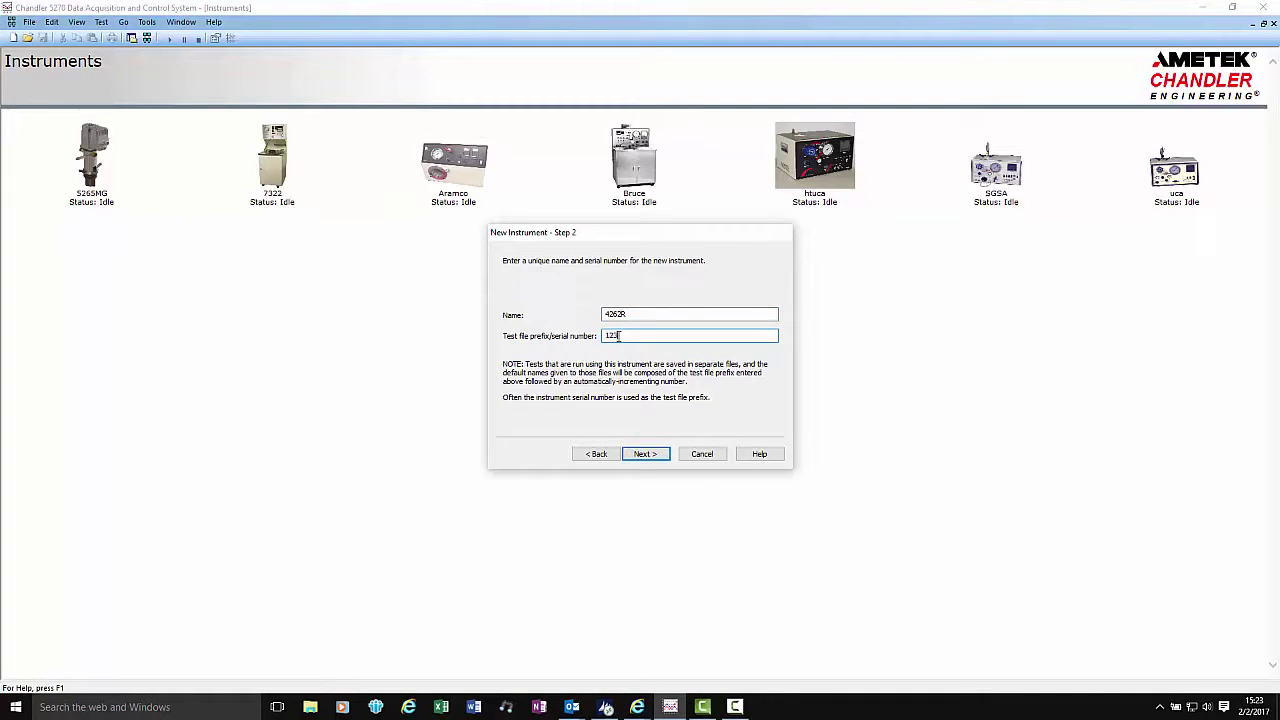
{"action": "left_click", "coordinate": [634, 455]}
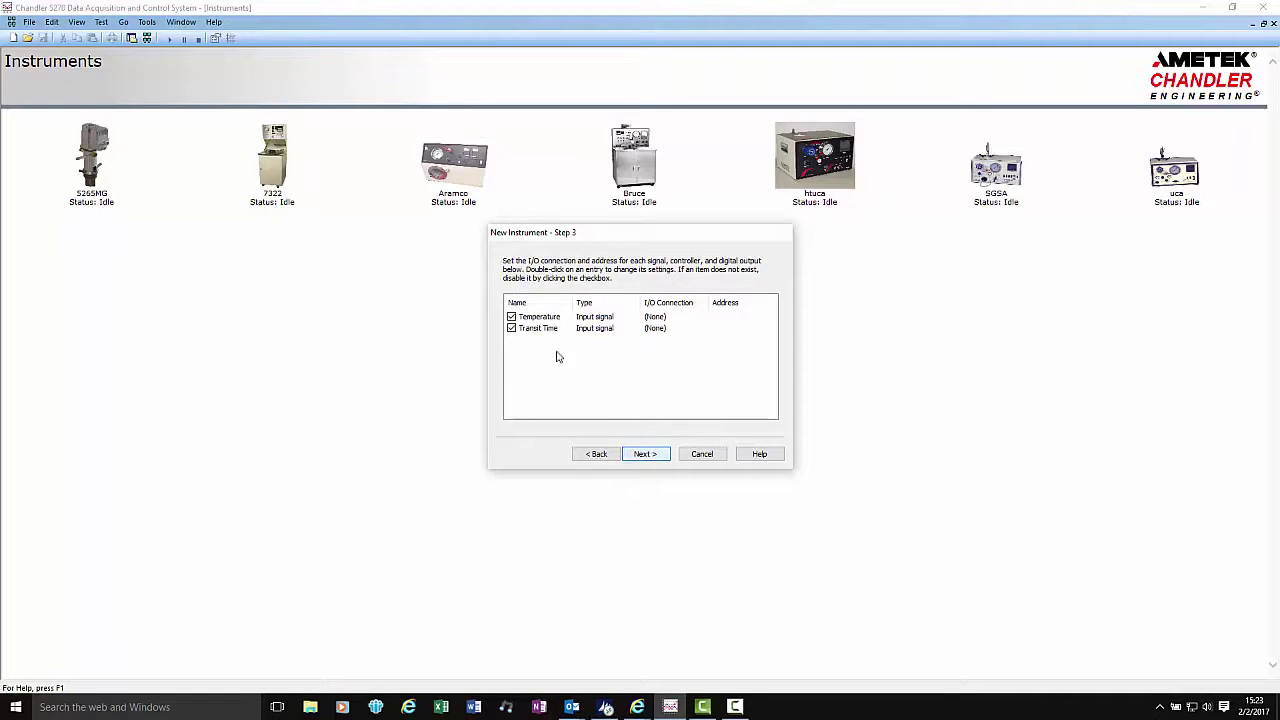
Step: Assign the Temperature input signal of 4262R to the "twin uca sn123" connection with address 1
{"action": "double_click", "coordinate": [538, 318]}
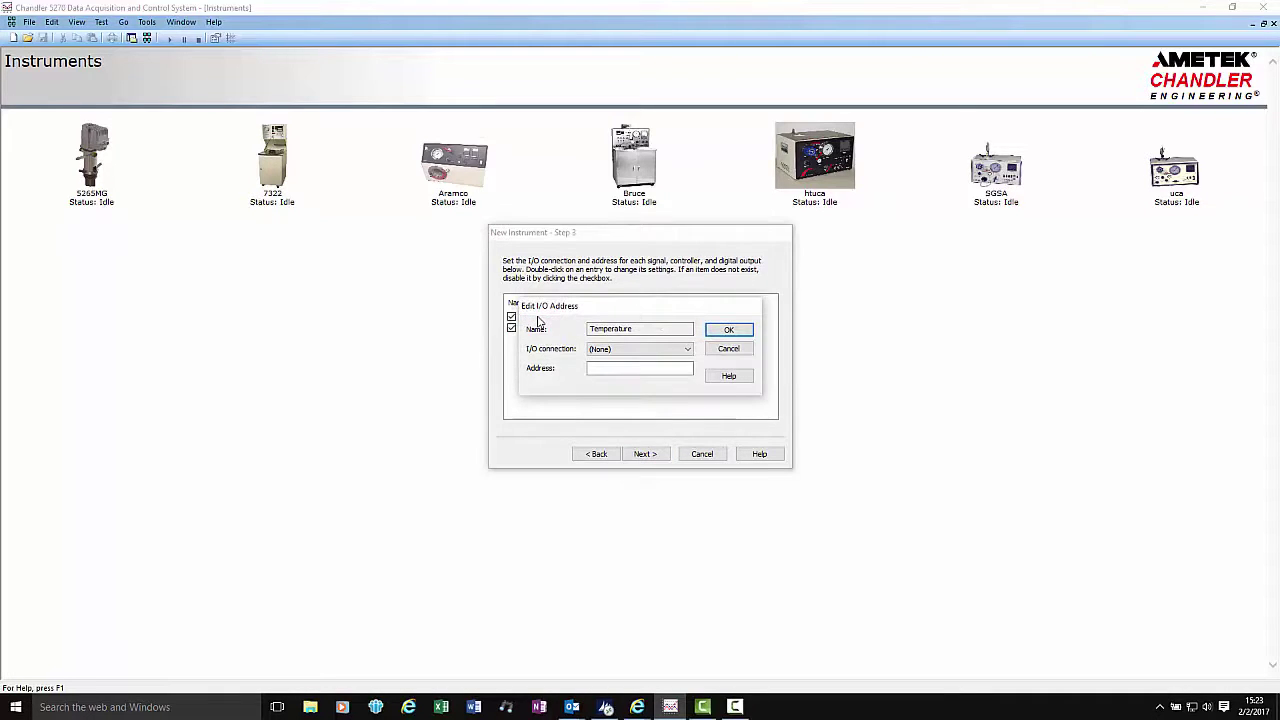
{"action": "left_click", "coordinate": [688, 352]}
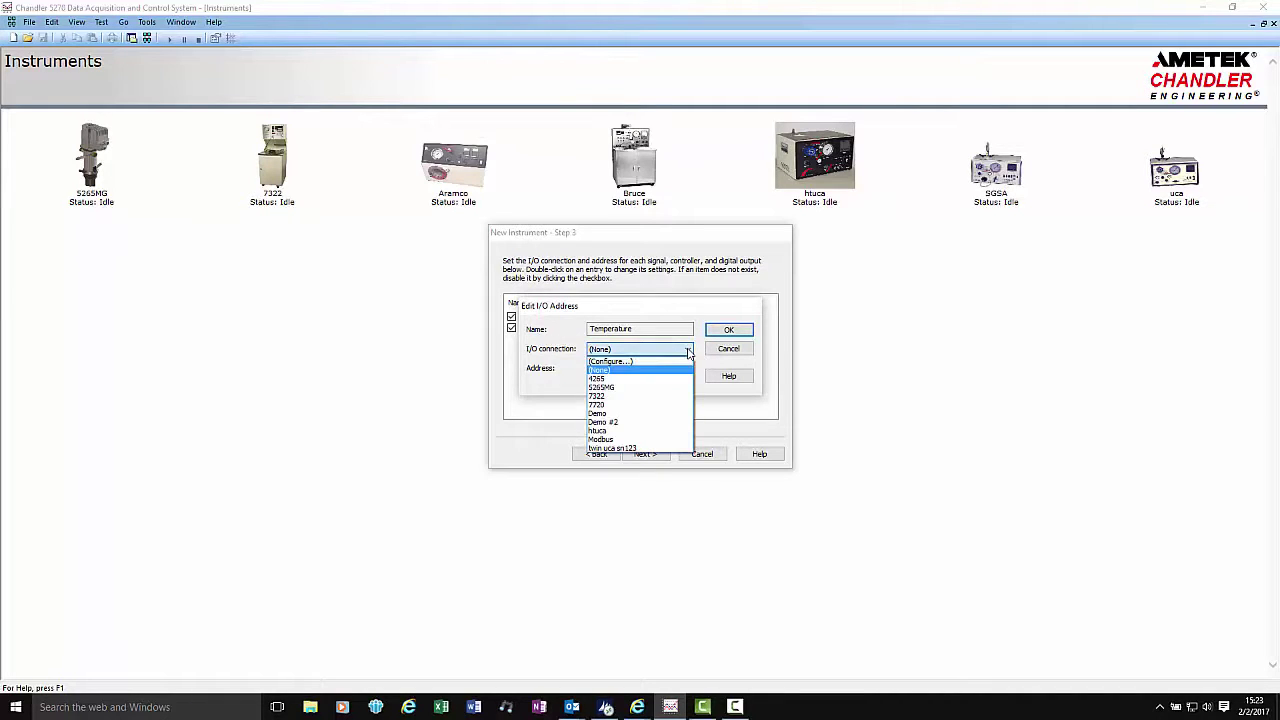
{"action": "left_click", "coordinate": [640, 449]}
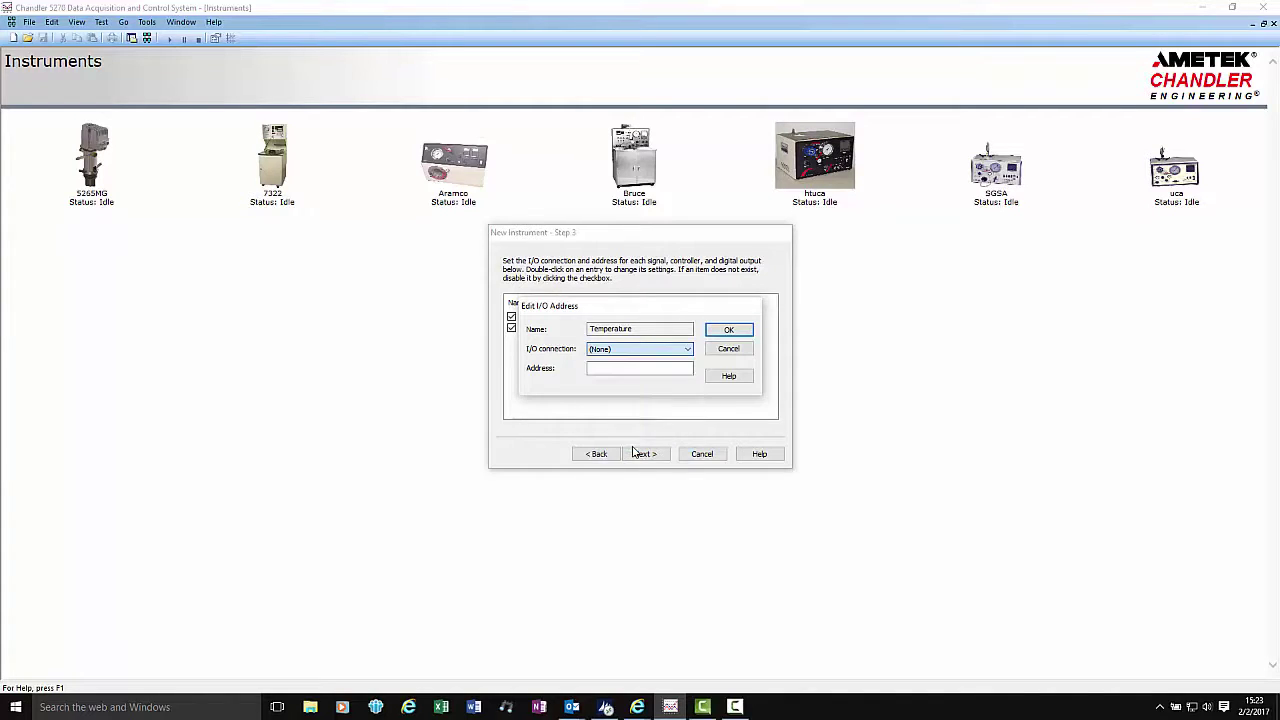
{"action": "left_click", "coordinate": [604, 371]}
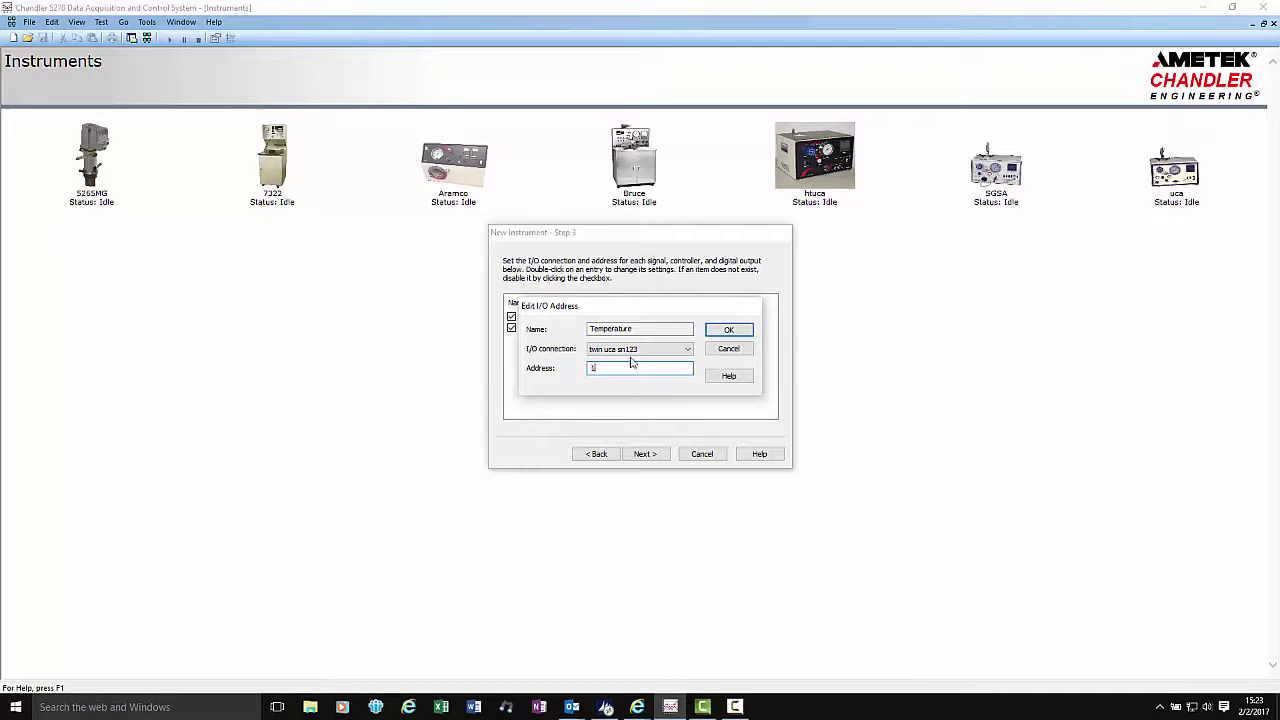
{"action": "left_click", "coordinate": [728, 330]}
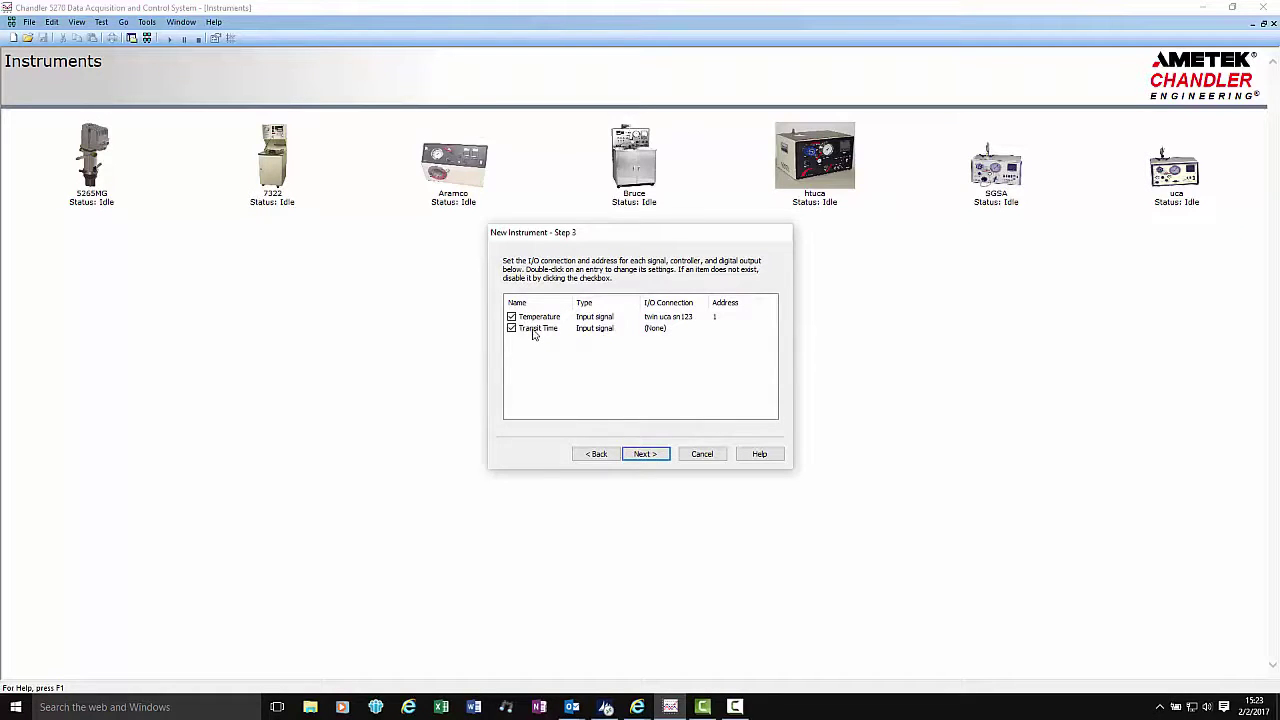
Step: Assign the Transit Time signal to the "twin uca sn123" connection with address 3, and finish adding instrument 4262R
{"action": "double_click", "coordinate": [530, 331]}
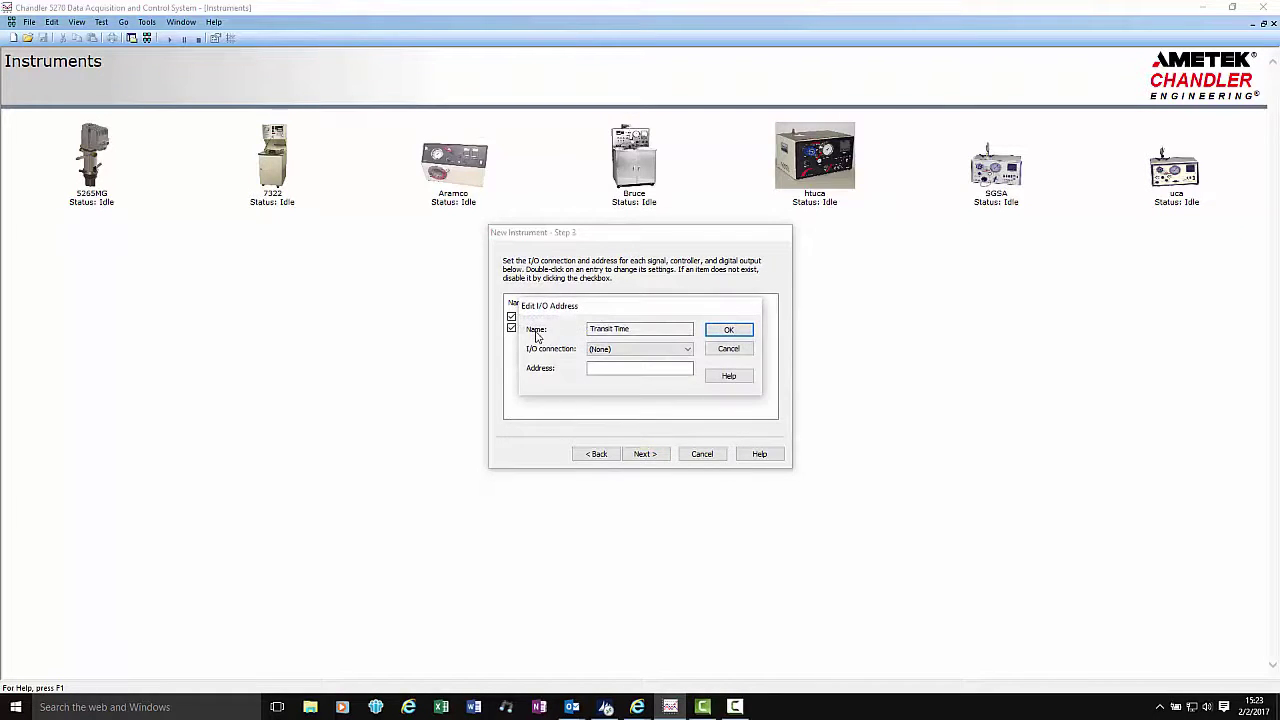
{"action": "left_click", "coordinate": [687, 349]}
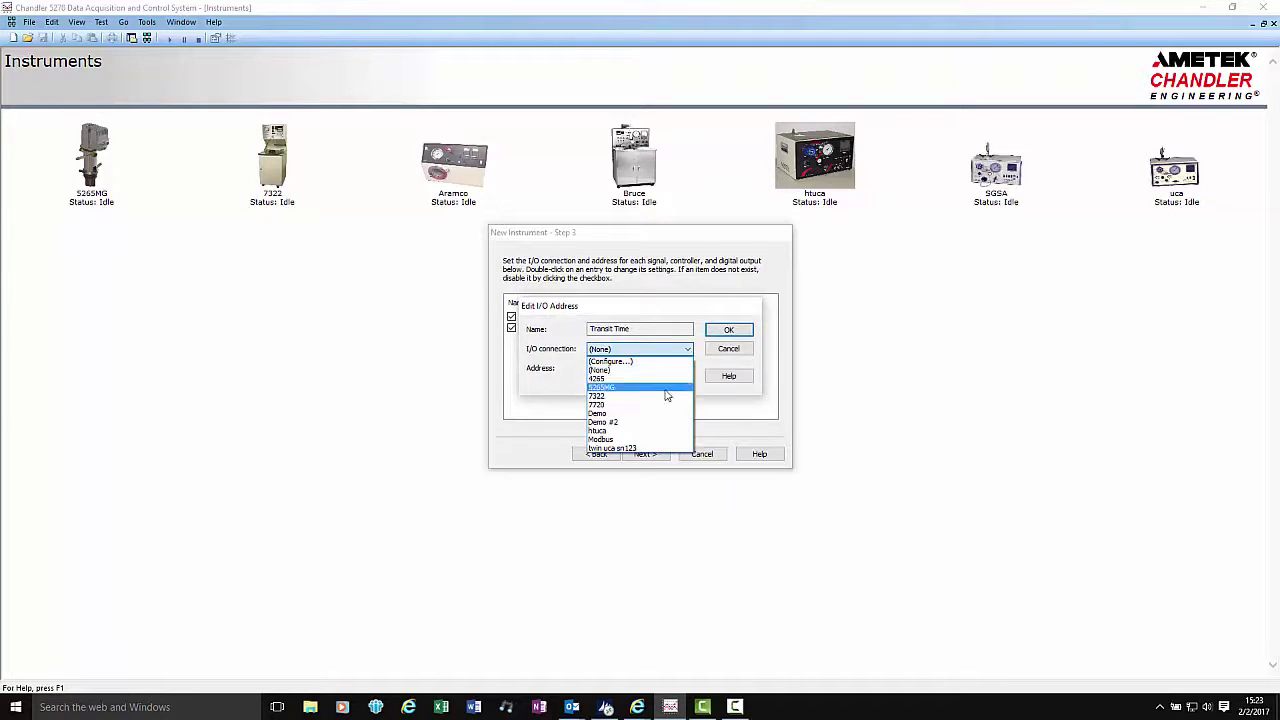
{"action": "left_click", "coordinate": [621, 449]}
{"action": "left_click", "coordinate": [603, 369]}
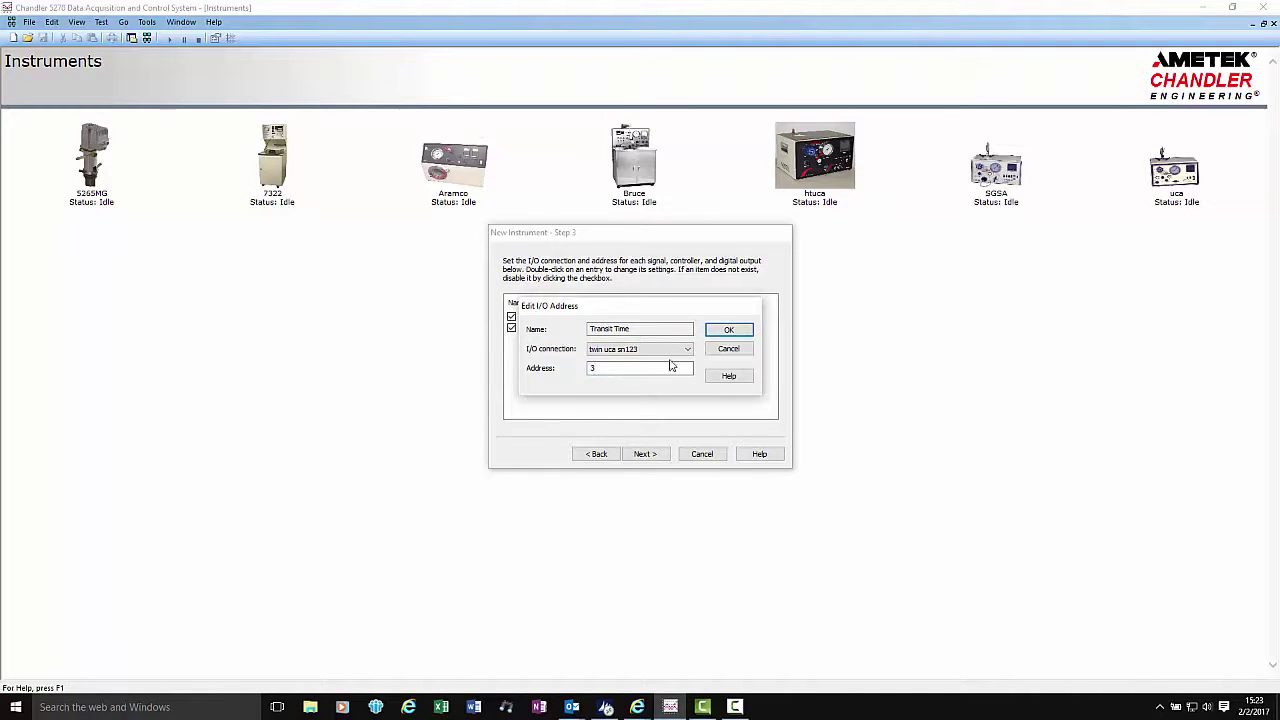
{"action": "left_click", "coordinate": [729, 331]}
{"action": "left_click", "coordinate": [652, 452]}
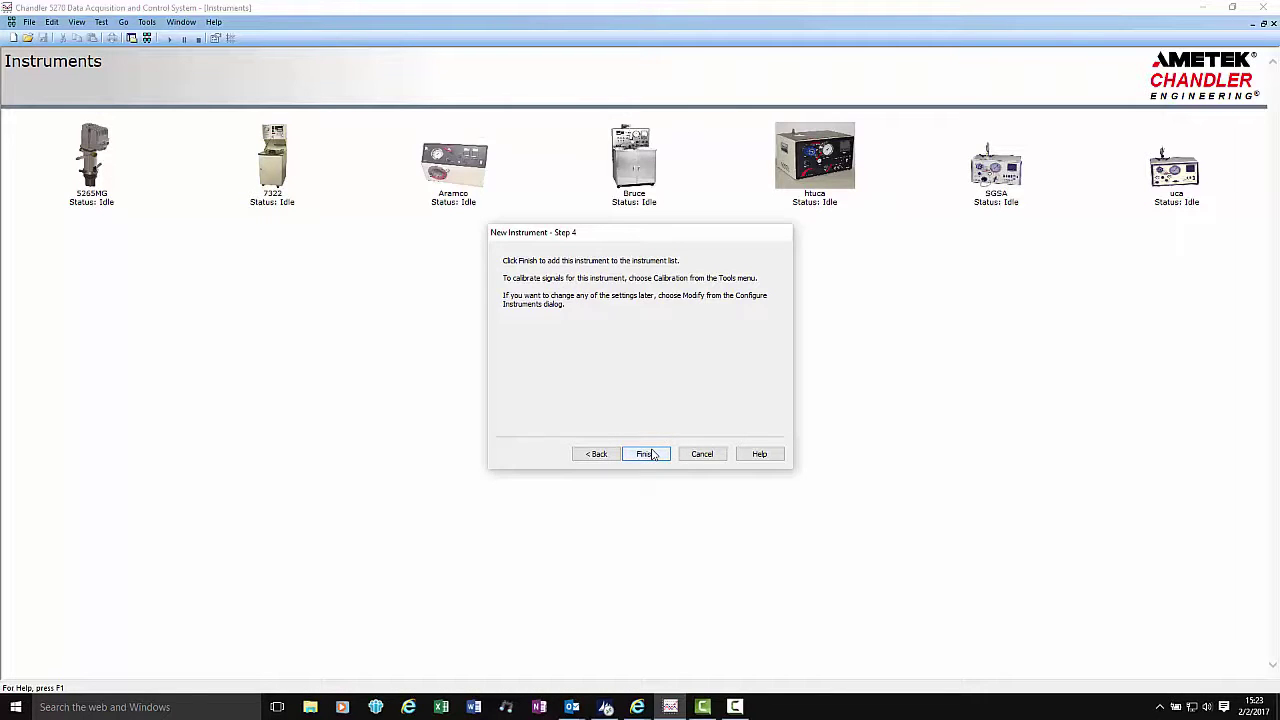
{"action": "left_click", "coordinate": [647, 454]}
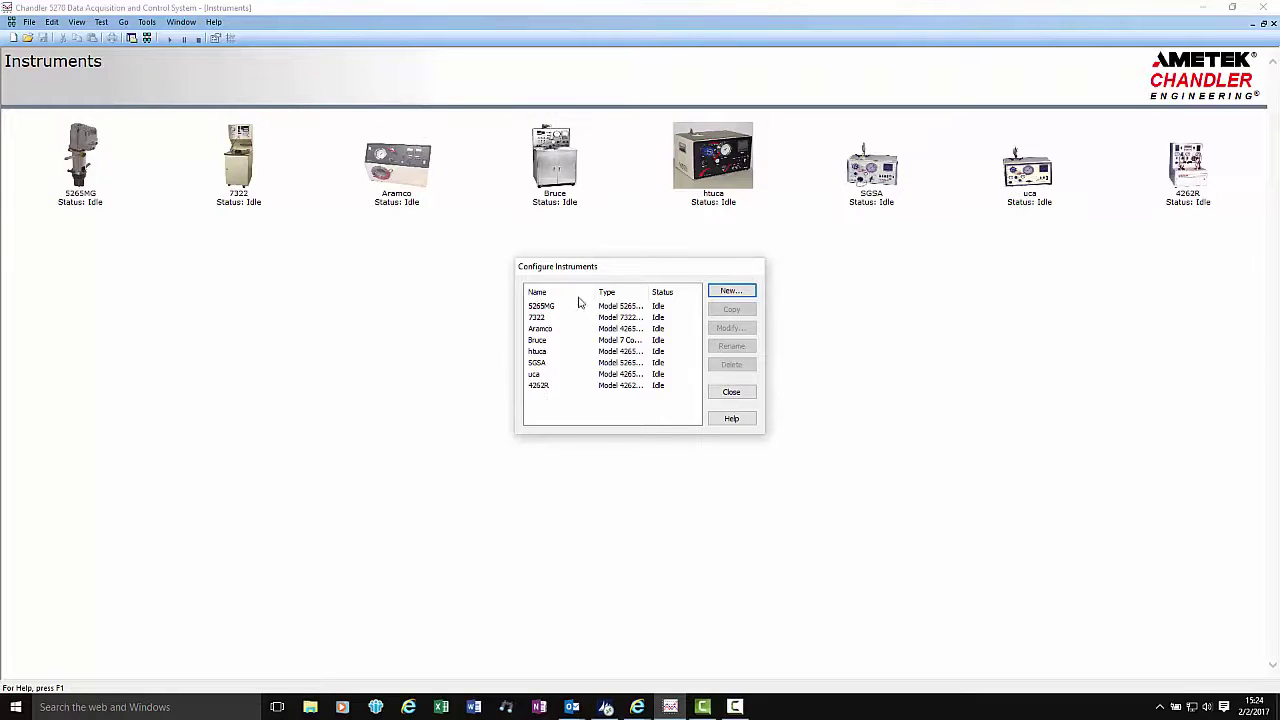
Step: Change the image of instrument 4262R to inst4262R.jpg in its configuration
{"action": "double_click", "coordinate": [540, 386]}
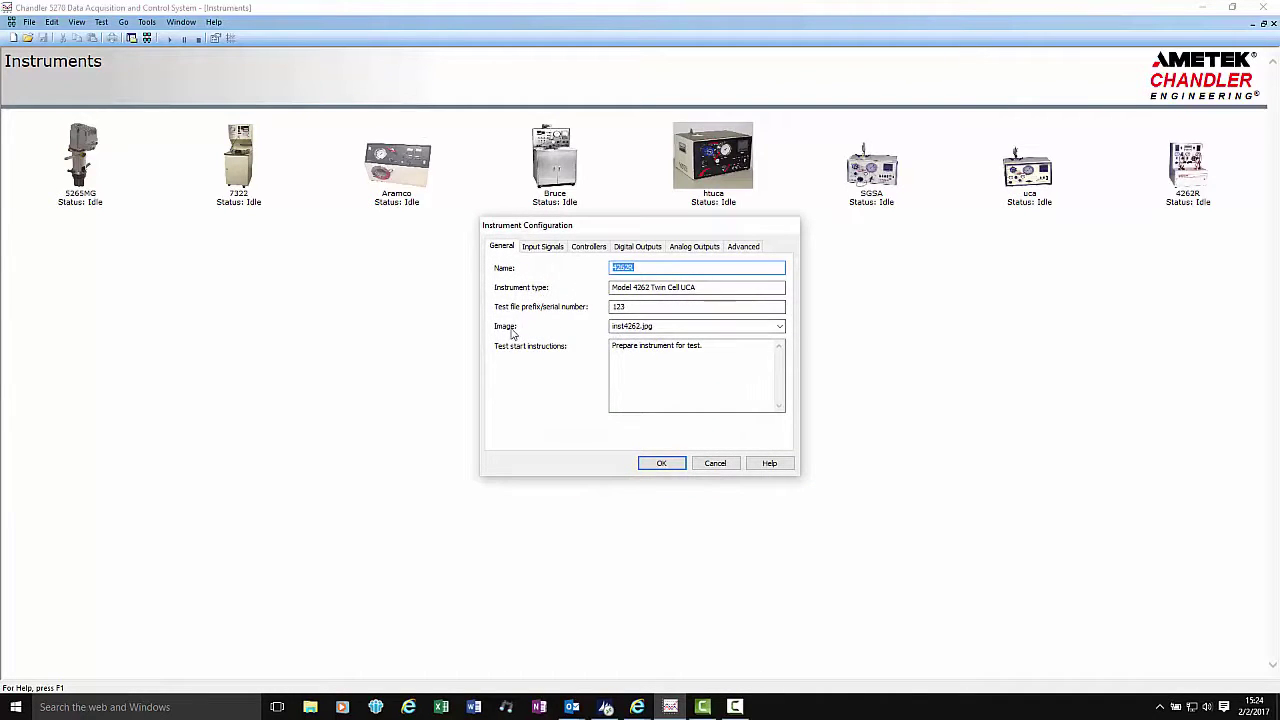
{"action": "left_click", "coordinate": [779, 327]}
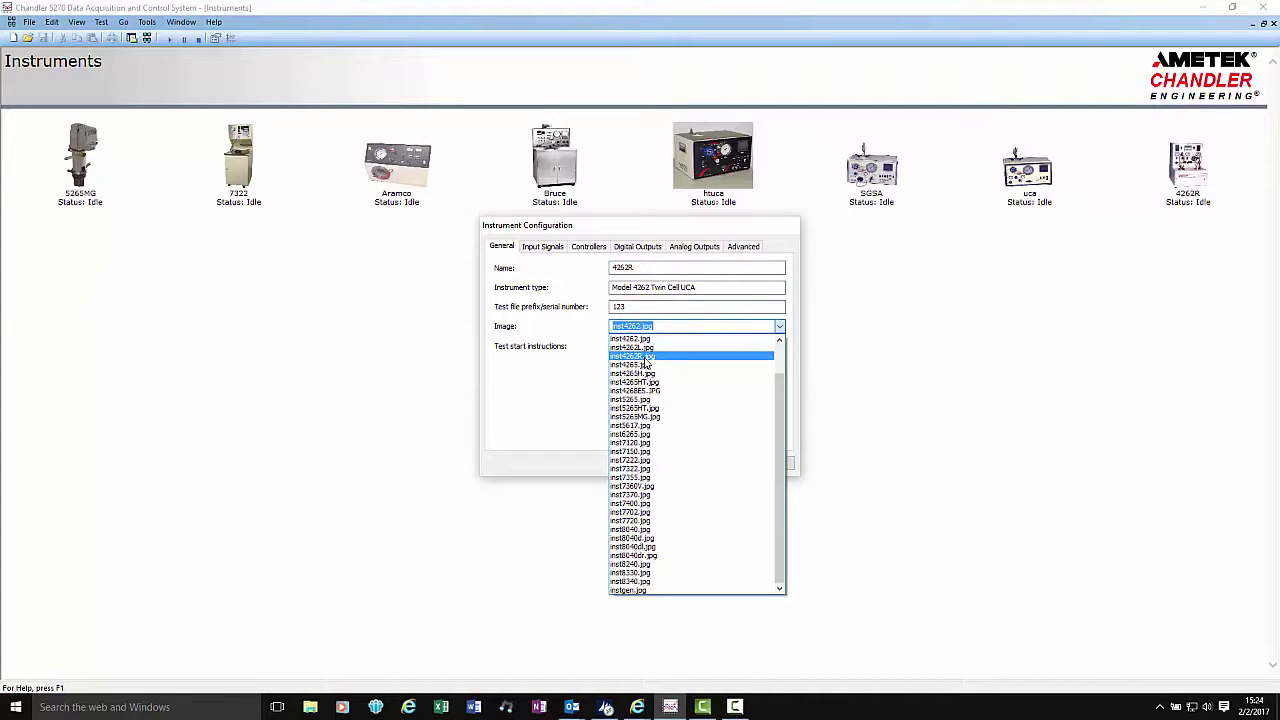
{"action": "left_click", "coordinate": [645, 358]}
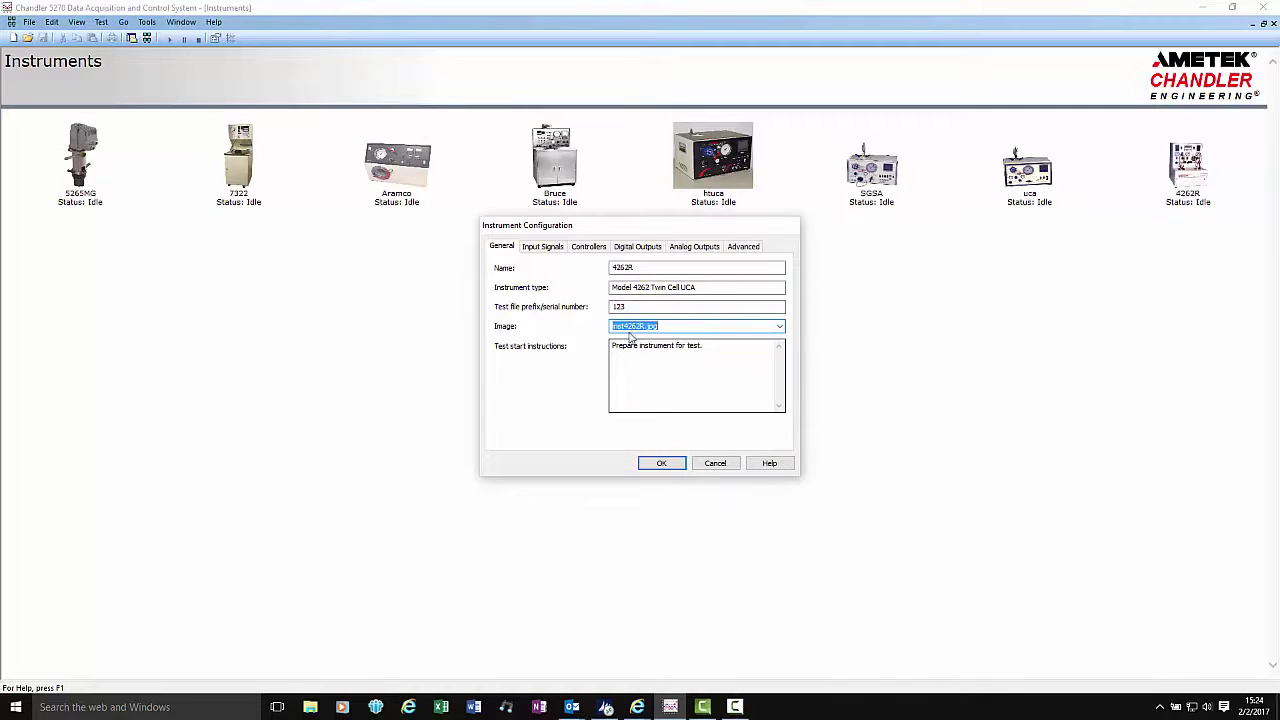
{"action": "left_click", "coordinate": [663, 465]}
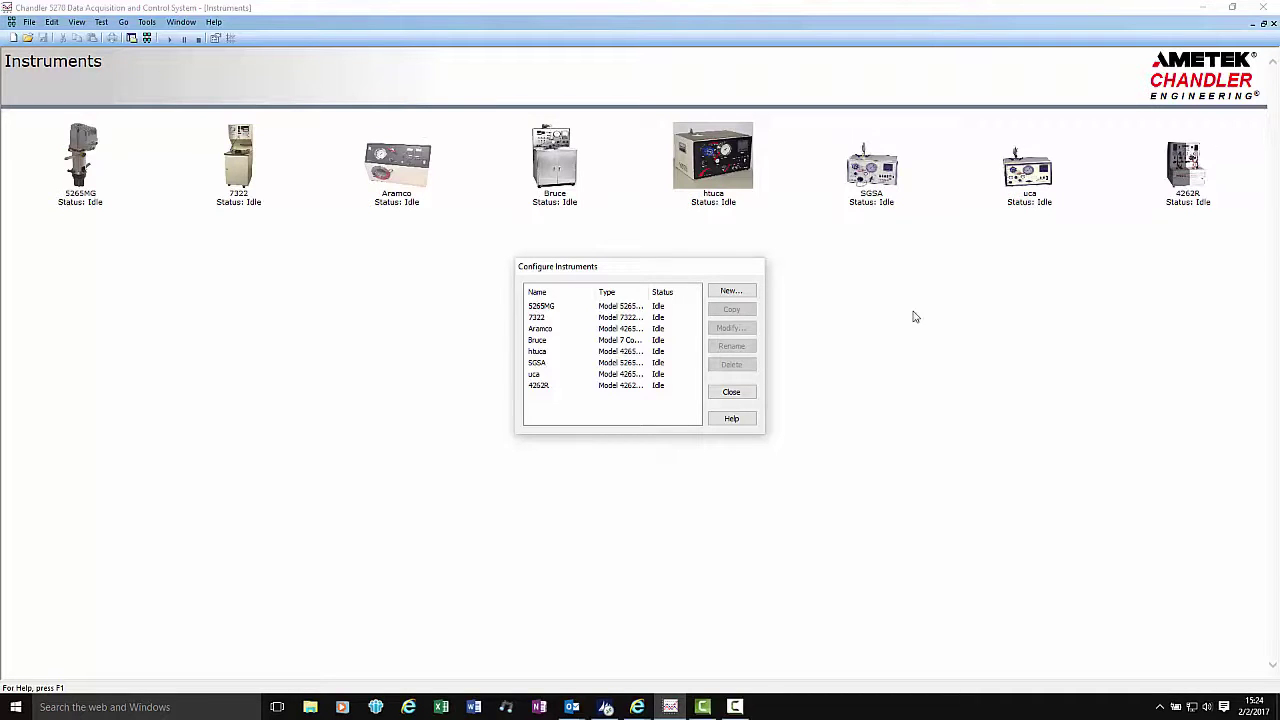
Step: Start another instrument from the Model 4262 Twin Cell UCA template, named 4262L, and enter its test file prefix/serial number
{"action": "left_click", "coordinate": [735, 291]}
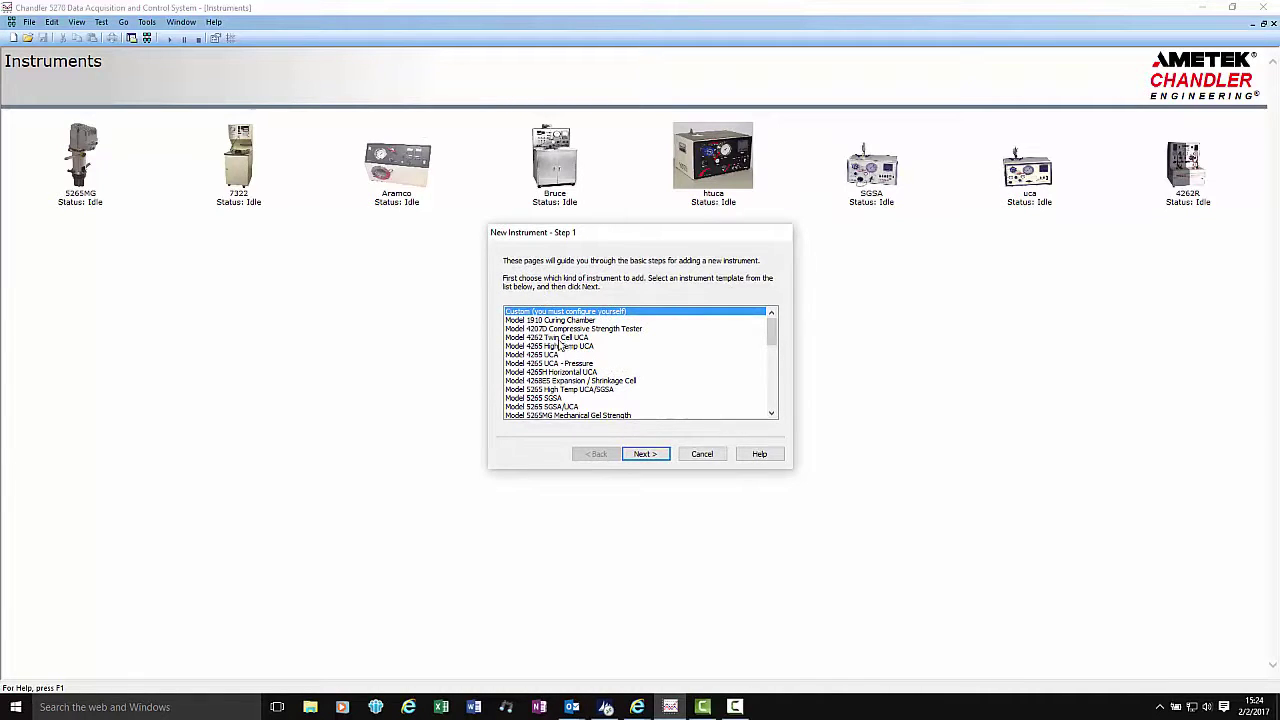
{"action": "left_click", "coordinate": [558, 338]}
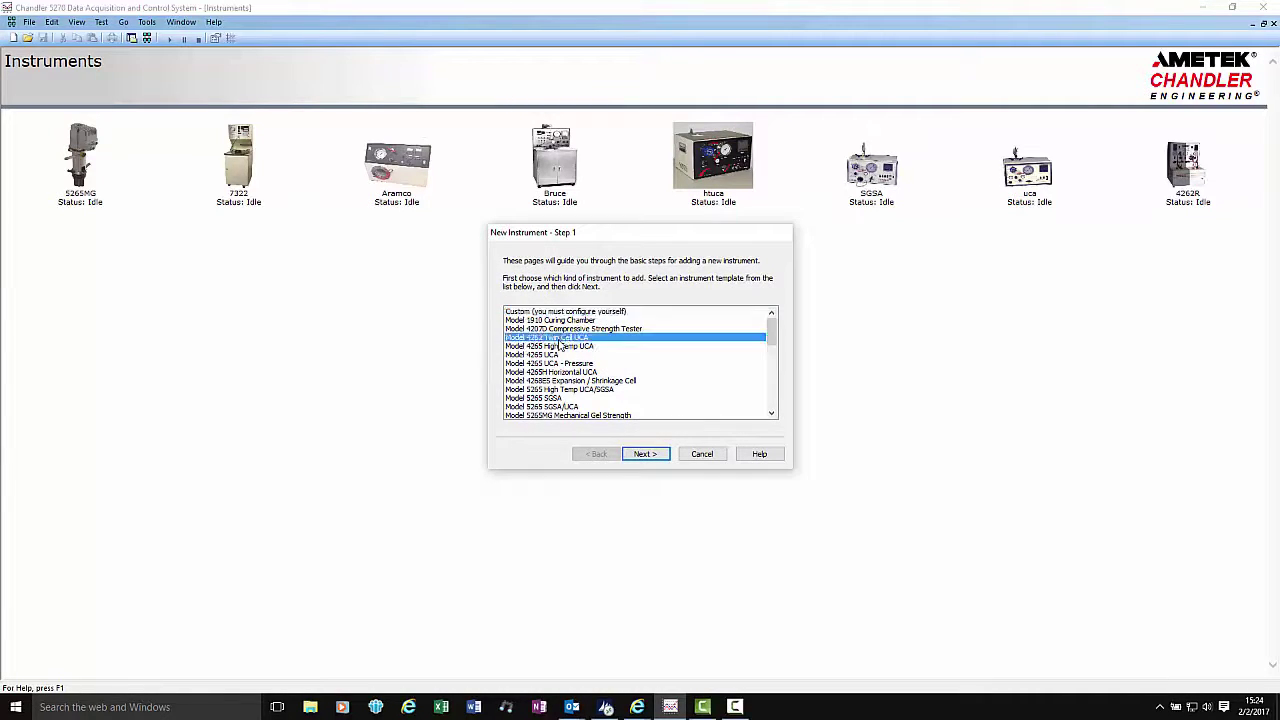
{"action": "left_click", "coordinate": [645, 454]}
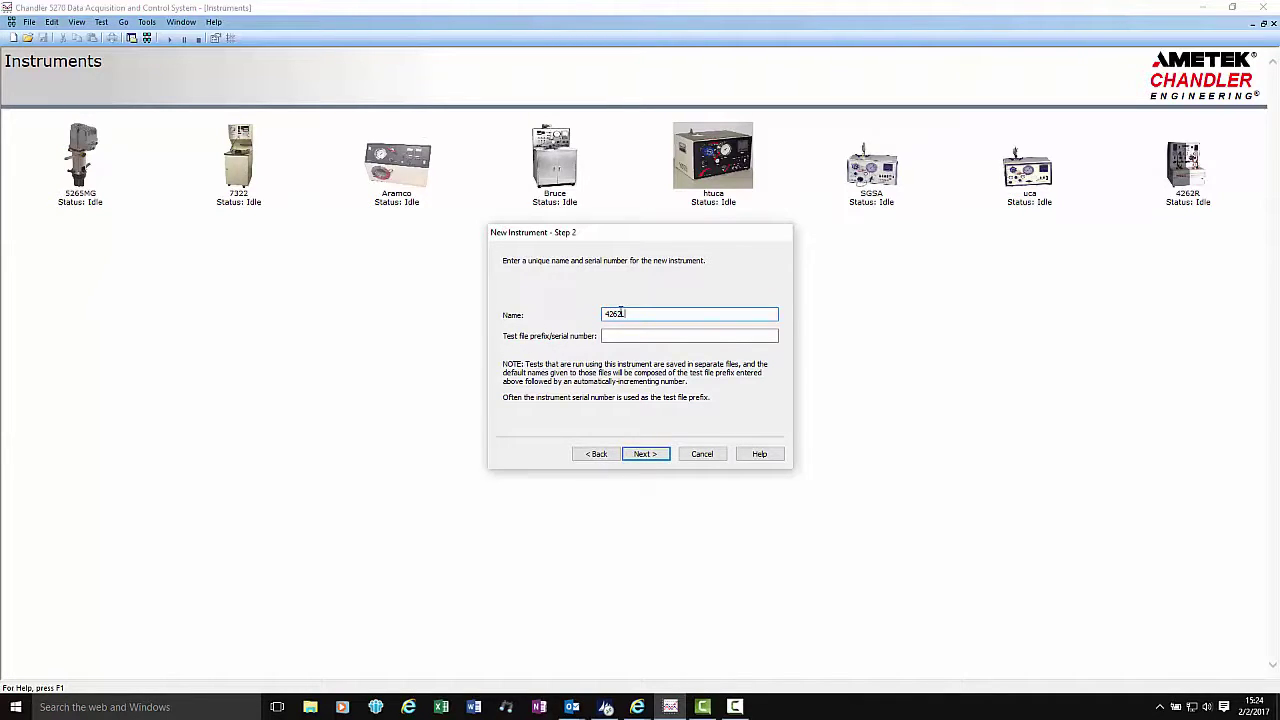
{"action": "type", "text": "L"}
{"action": "left_click", "coordinate": [621, 334]}
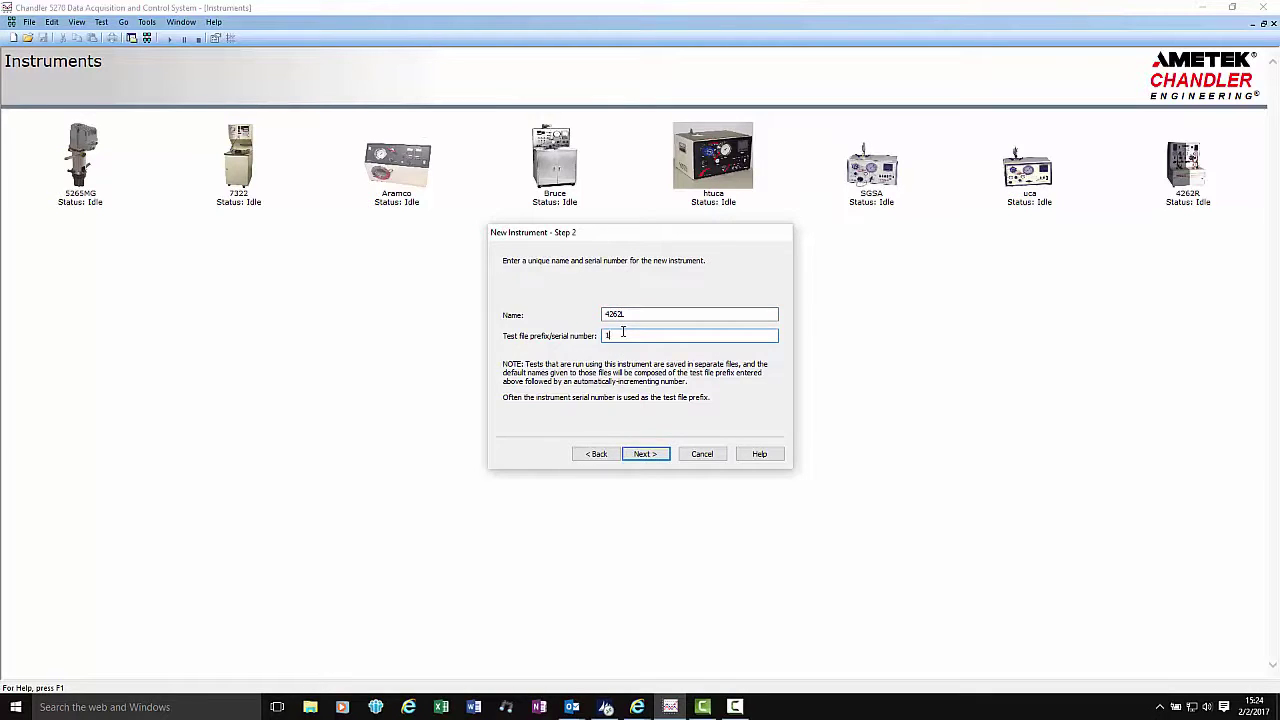
{"action": "left_click", "coordinate": [645, 453]}
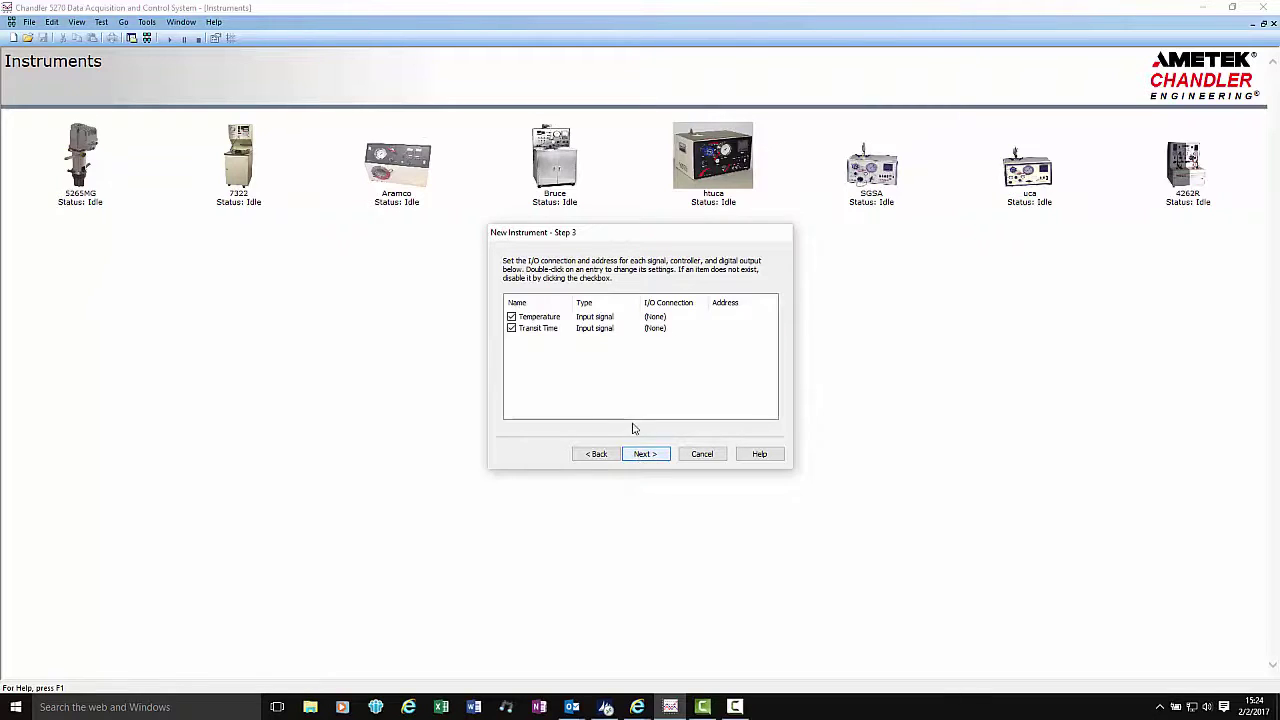
Step: Assign the Temperature input signal of 4262L to the "twin uca sn123" connection with address 2
{"action": "double_click", "coordinate": [549, 317]}
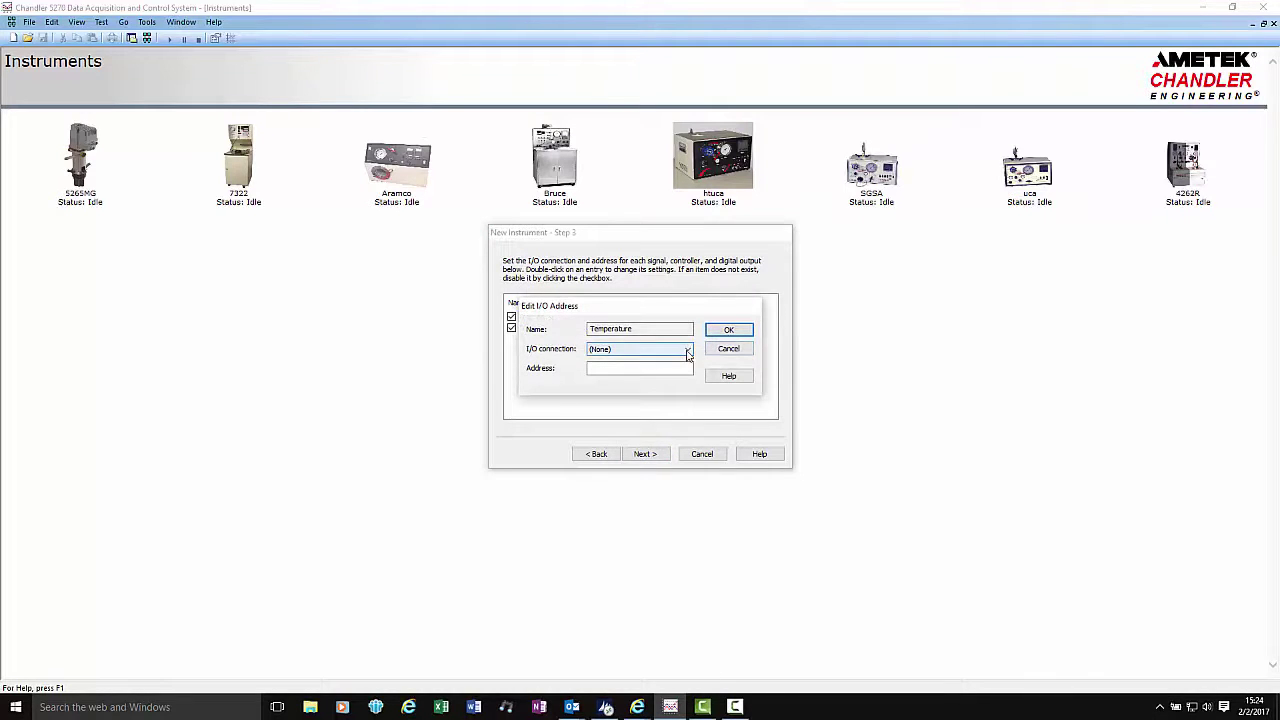
{"action": "left_click", "coordinate": [684, 348]}
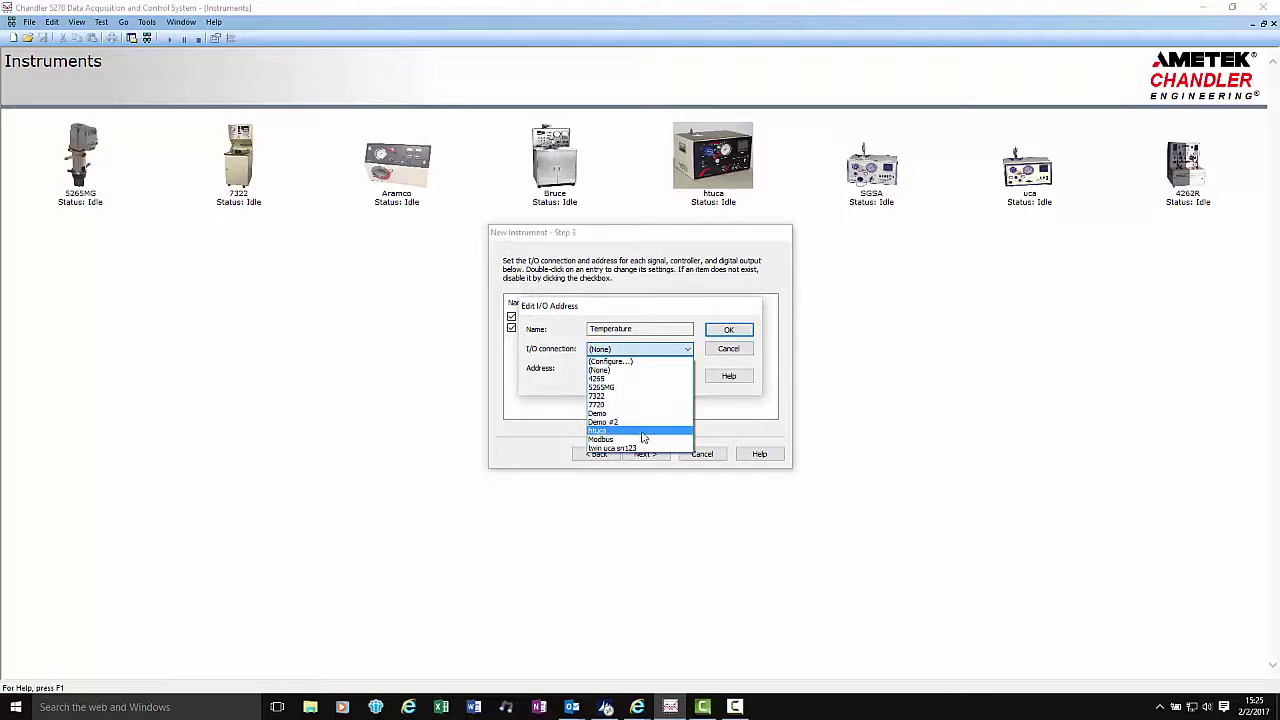
{"action": "key", "text": "Down"}
{"action": "left_click", "coordinate": [608, 367]}
{"action": "type", "text": "2"}
{"action": "left_click", "coordinate": [729, 331]}
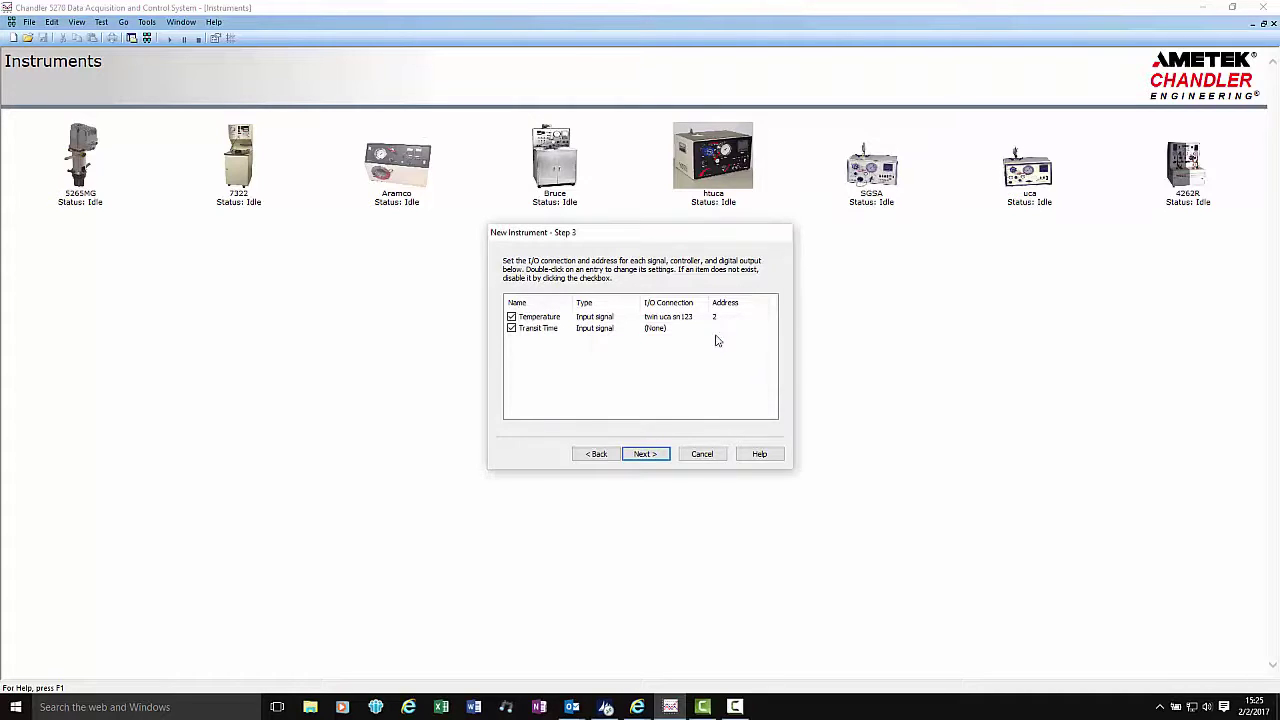
Step: Assign the Transit Time signal to the "twin uca sn123" connection with address 4, and finish adding instrument 4262L
{"action": "double_click", "coordinate": [540, 334]}
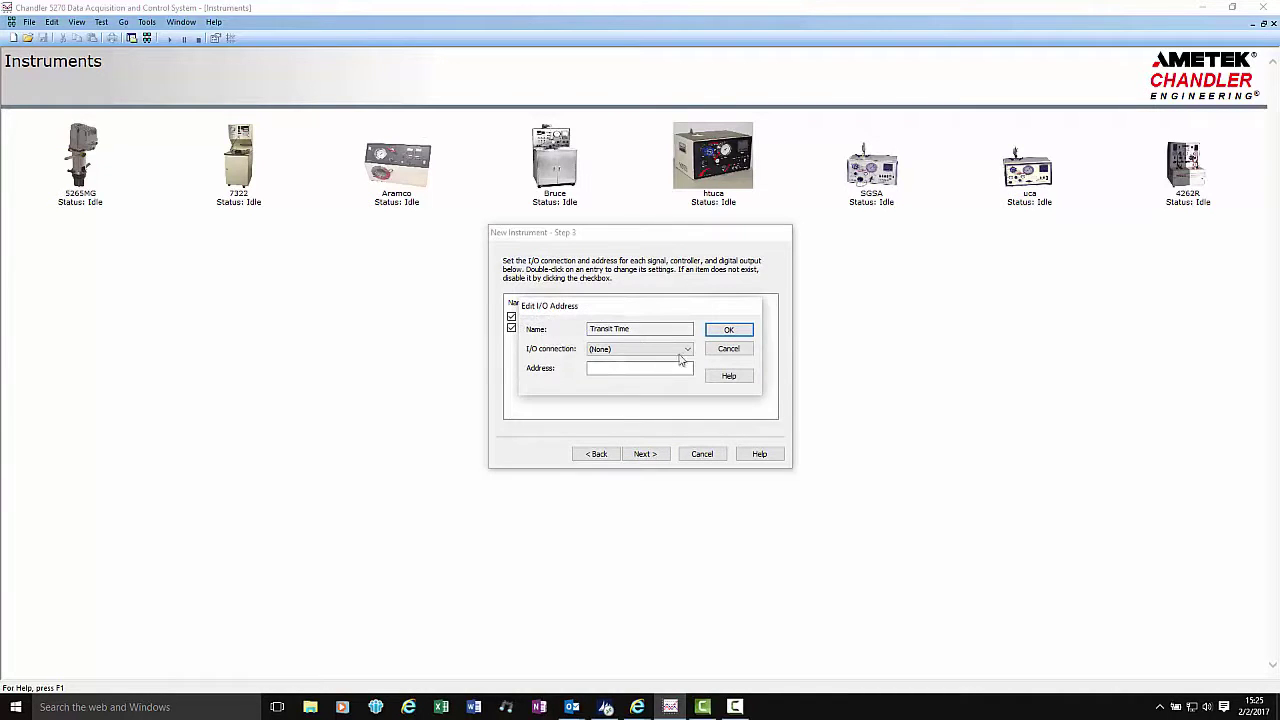
{"action": "left_click", "coordinate": [640, 349]}
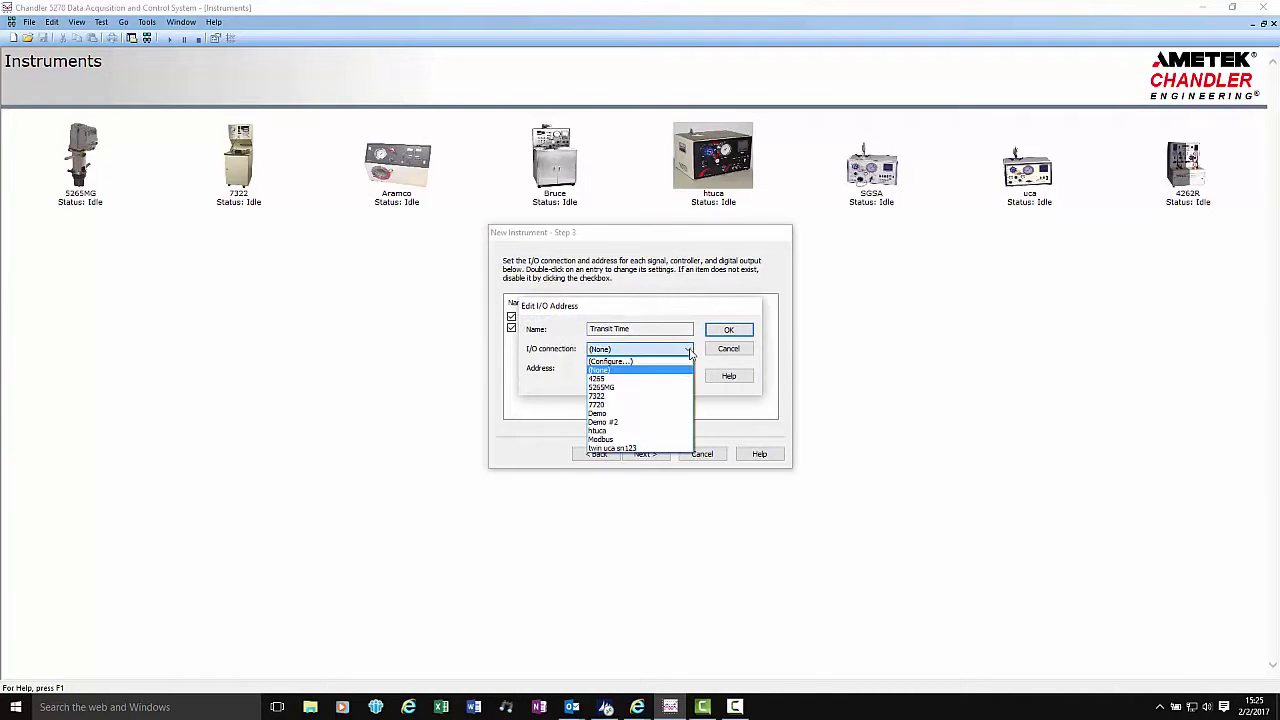
{"action": "left_click", "coordinate": [646, 448]}
{"action": "left_click", "coordinate": [611, 368]}
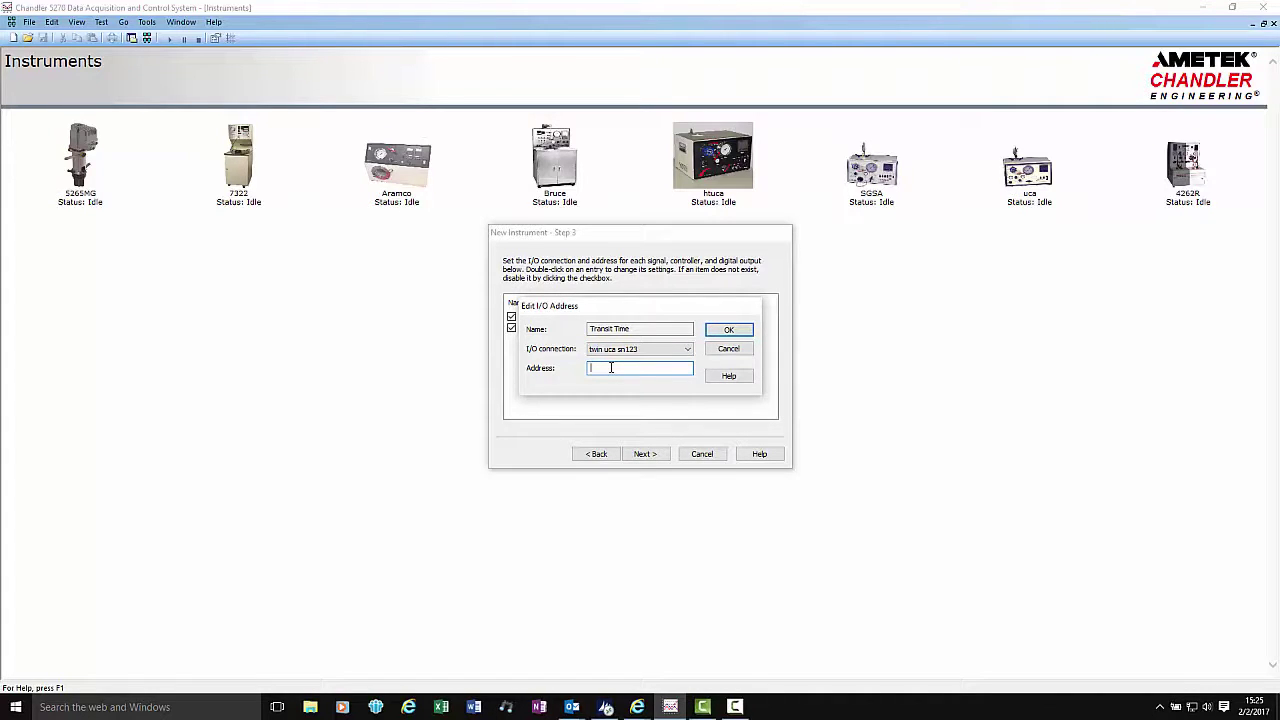
{"action": "left_click", "coordinate": [726, 330]}
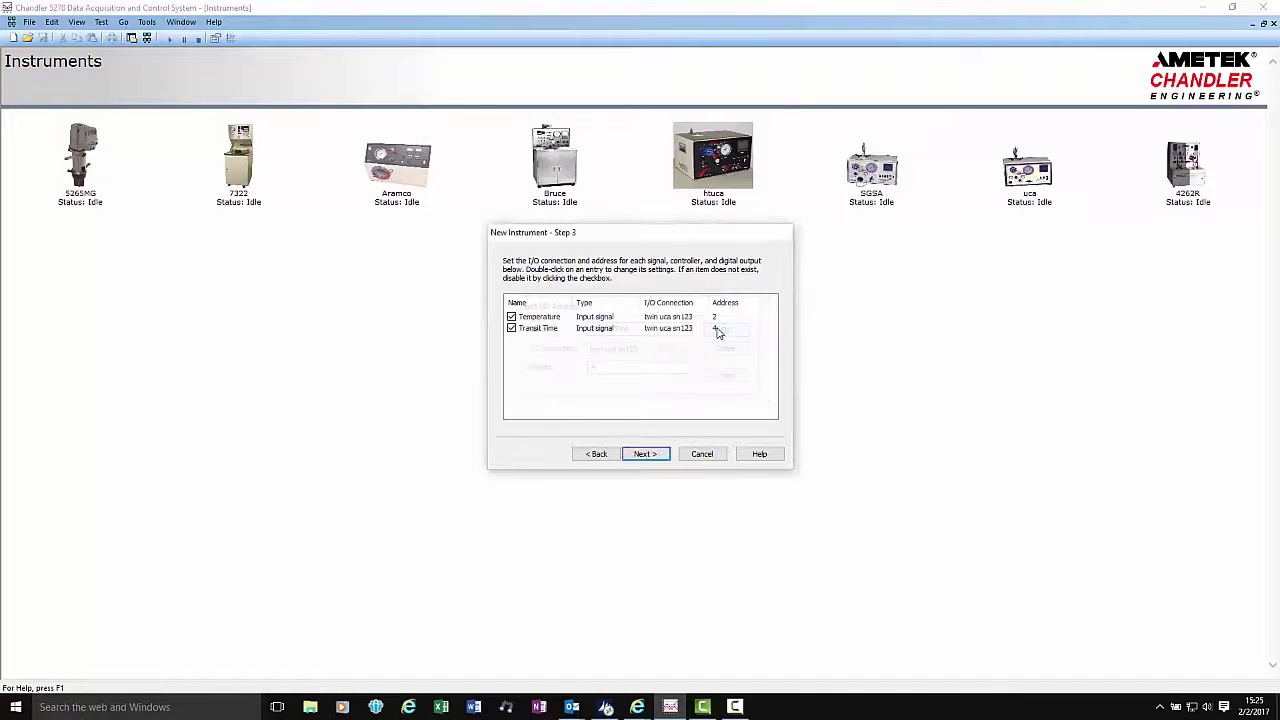
{"action": "left_click", "coordinate": [645, 455]}
{"action": "left_click", "coordinate": [645, 455]}
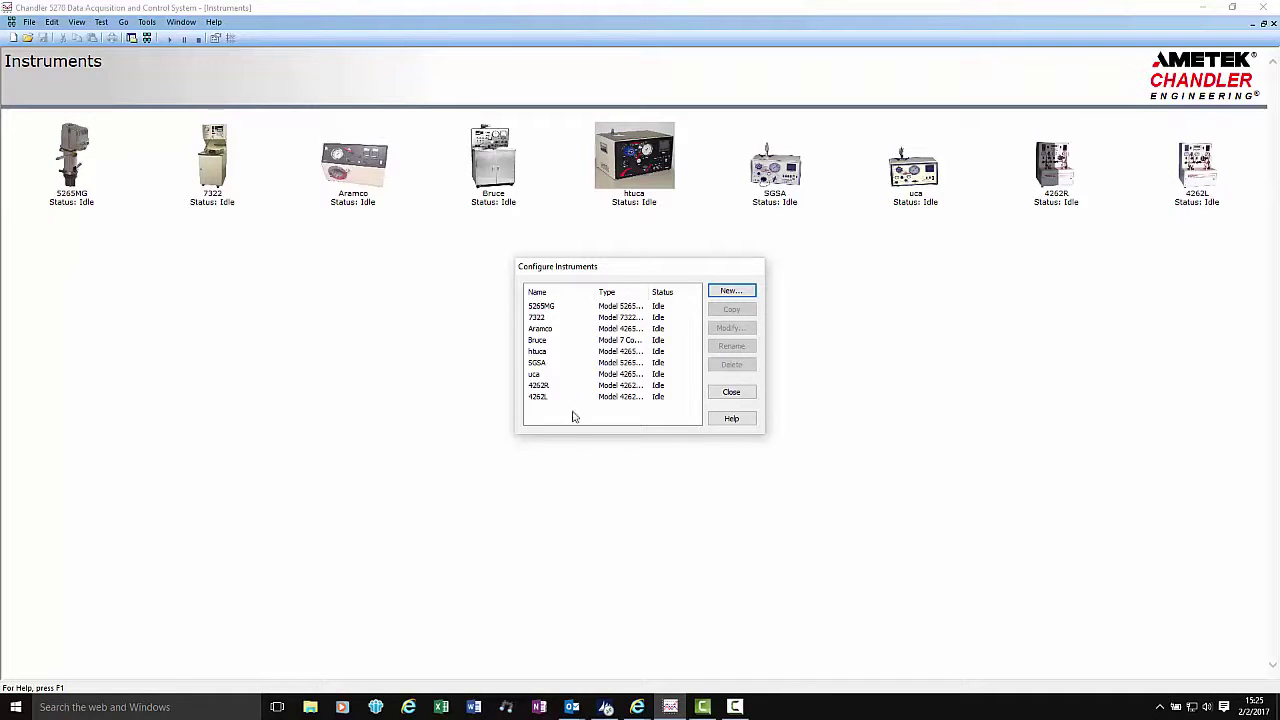
Step: Change the image of instrument 4262L to inst4262L.jpg in its configuration, and close the instrument configuration list
{"action": "double_click", "coordinate": [540, 400]}
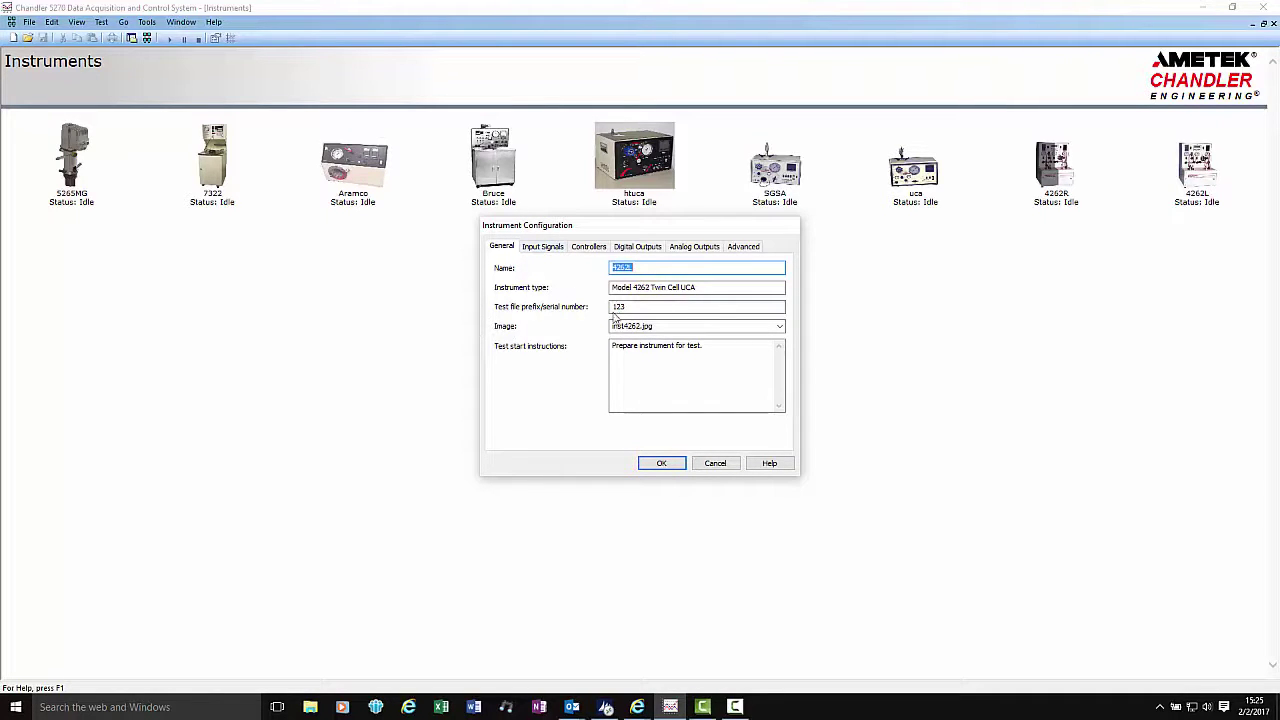
{"action": "left_click", "coordinate": [780, 327]}
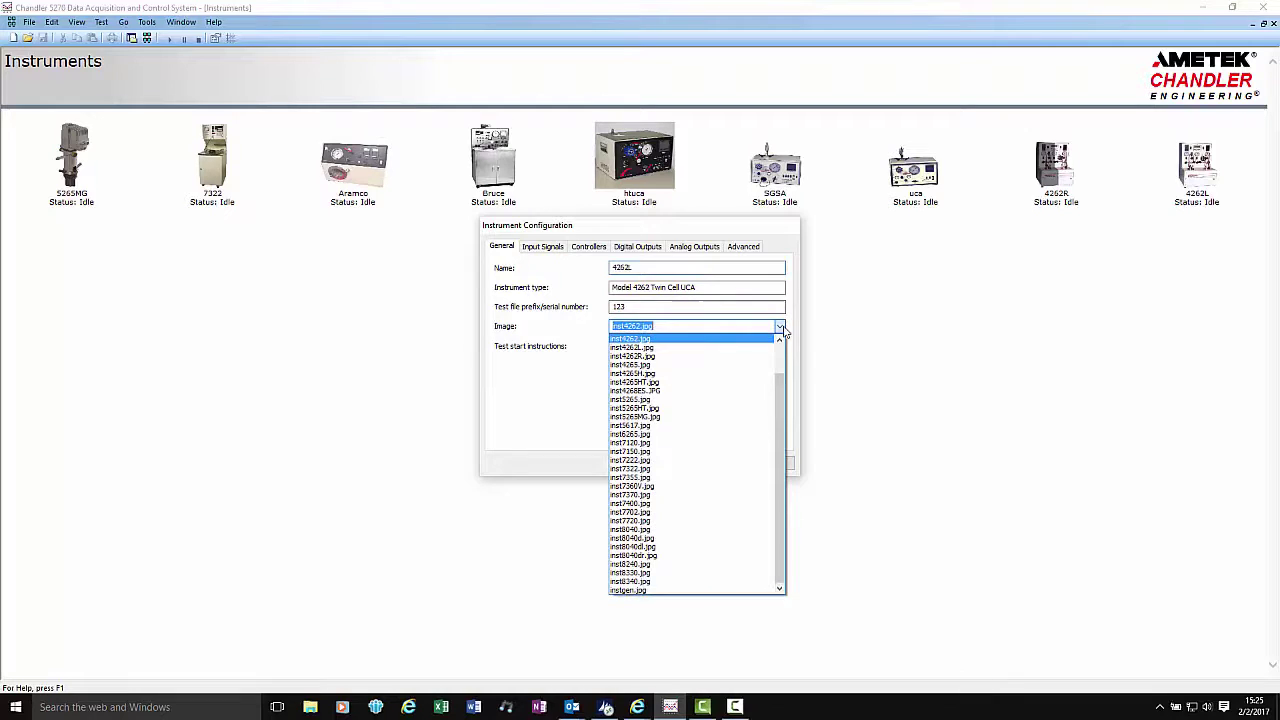
{"action": "left_click", "coordinate": [650, 348]}
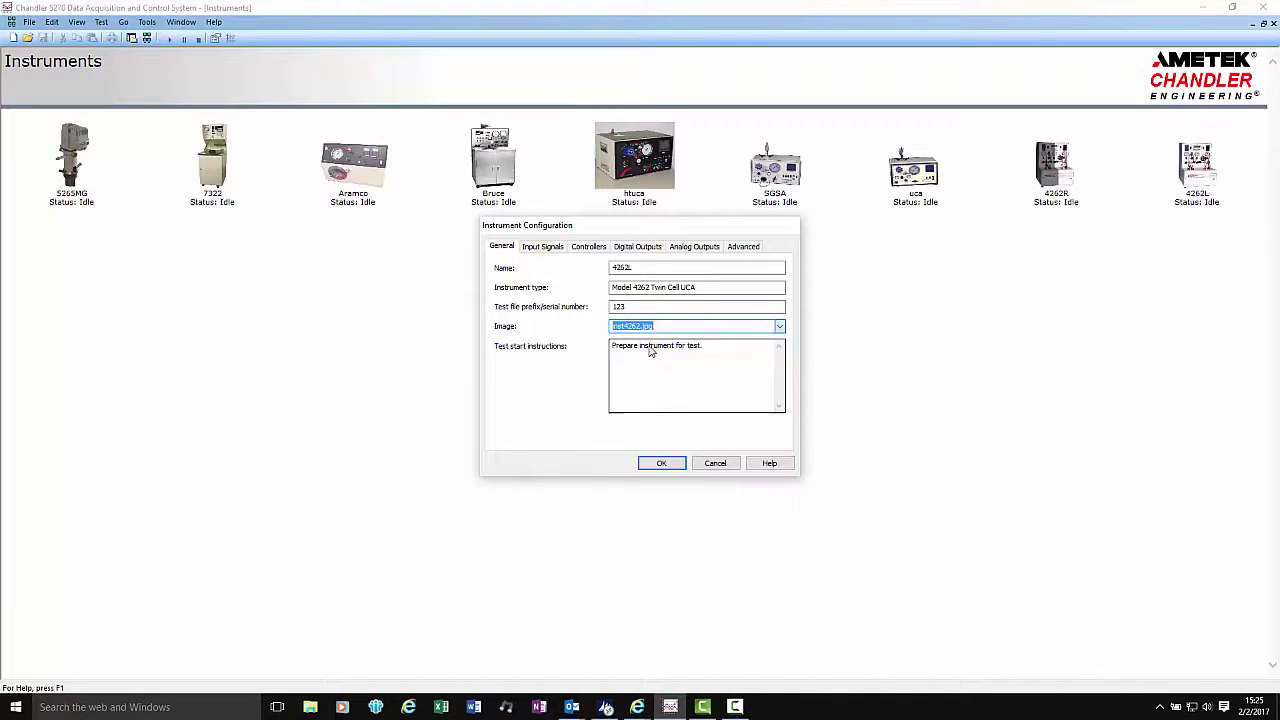
{"action": "left_click", "coordinate": [664, 463]}
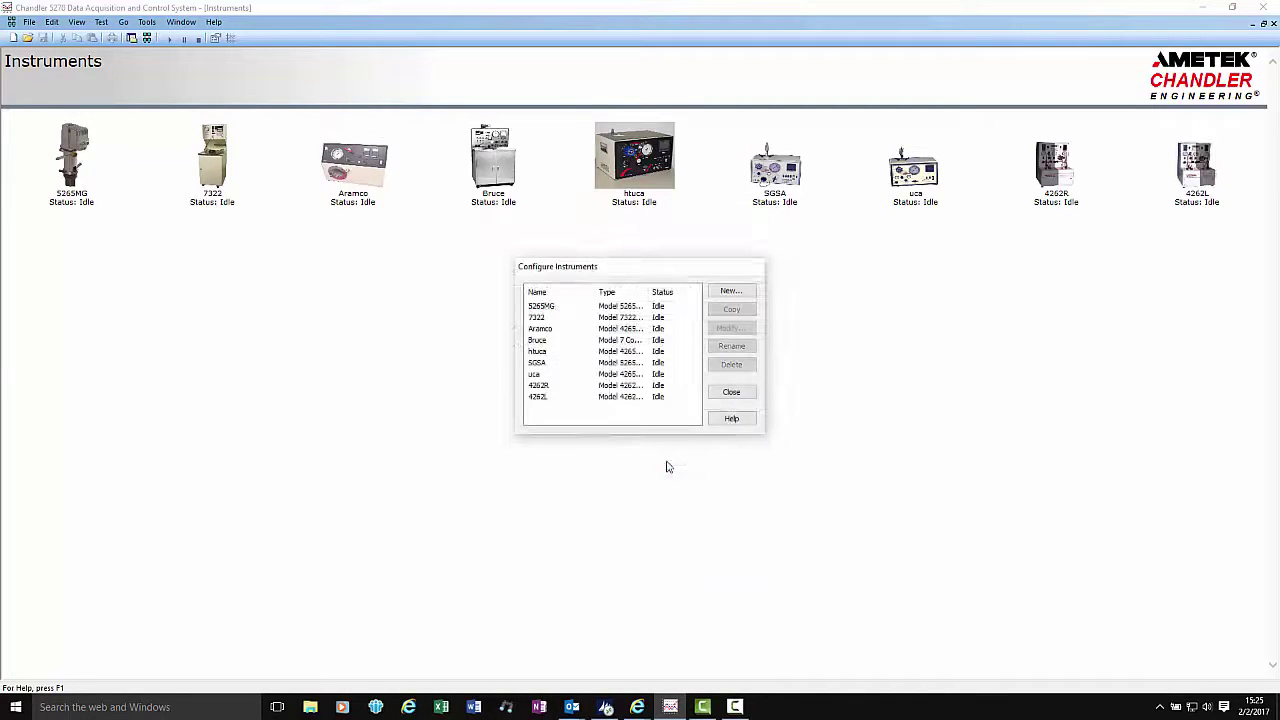
{"action": "left_click", "coordinate": [731, 391]}
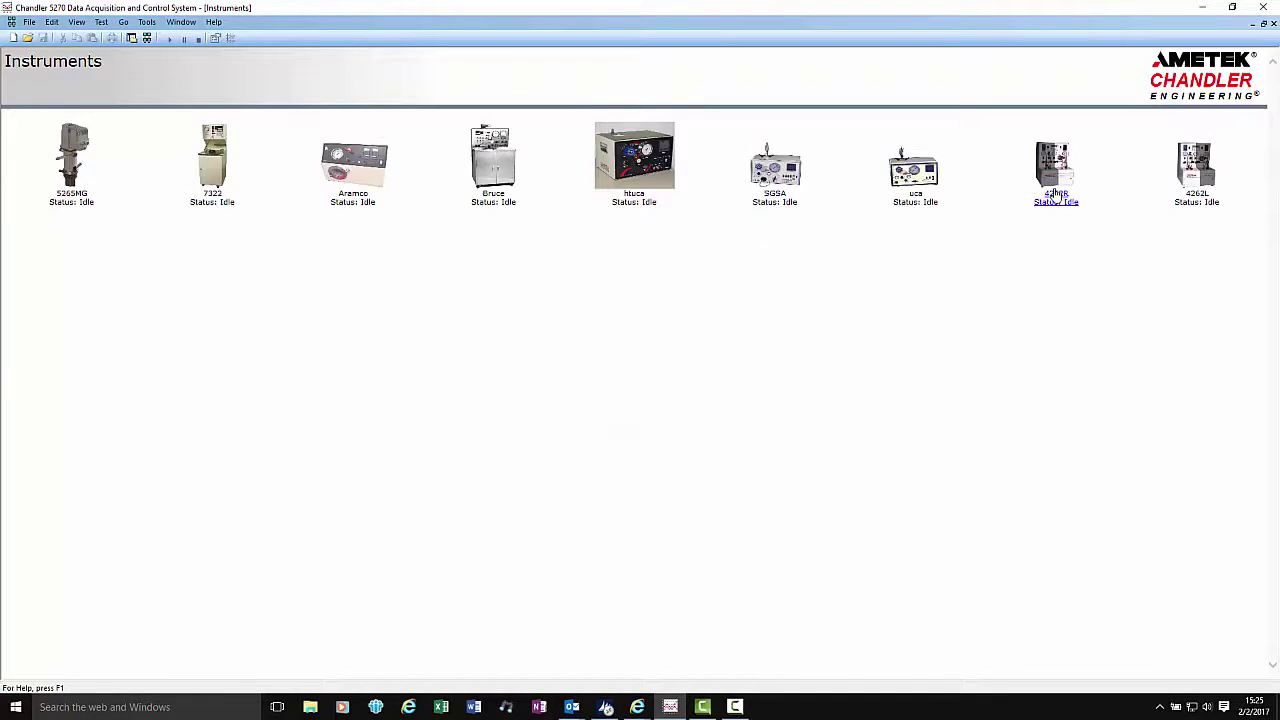